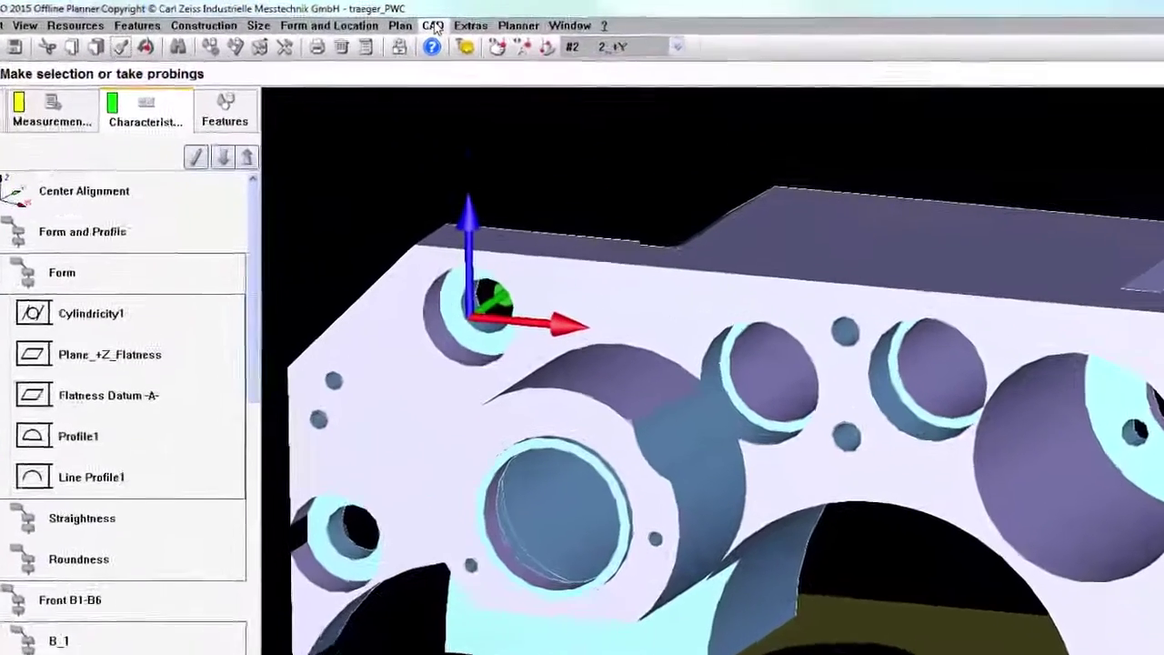
- Open the CAD menu to reach the result evaluation commands
click(360, 19)
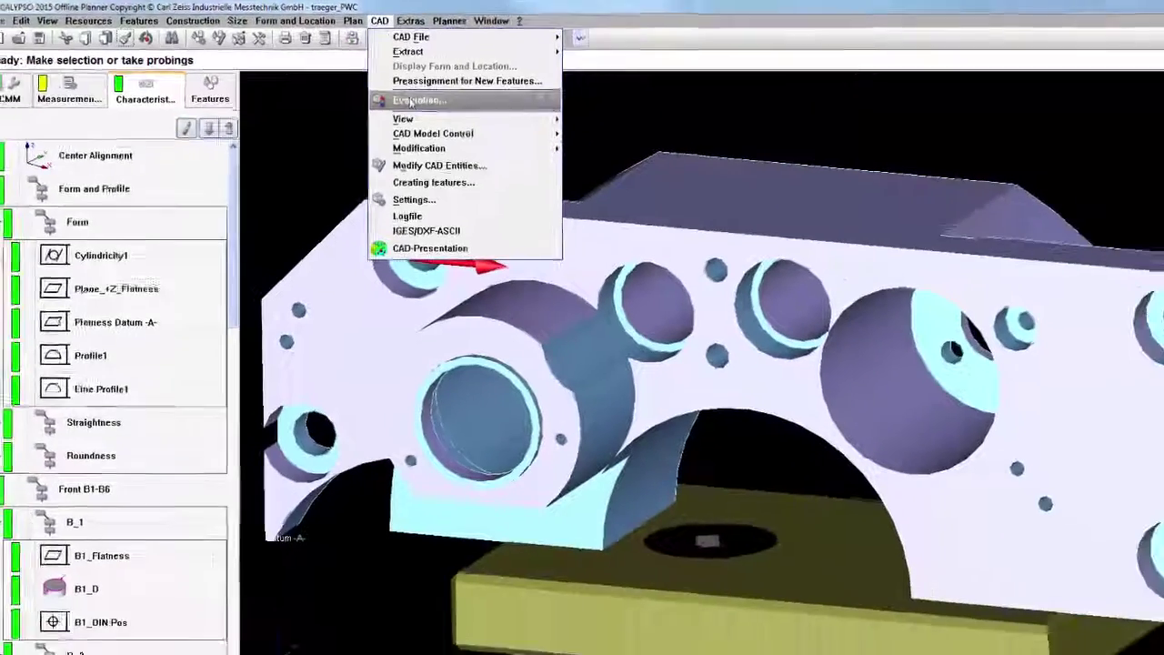
- Open CAD > Evaluation and display the Cylindricity1 result on the bore in Results Presentation
click(506, 138)
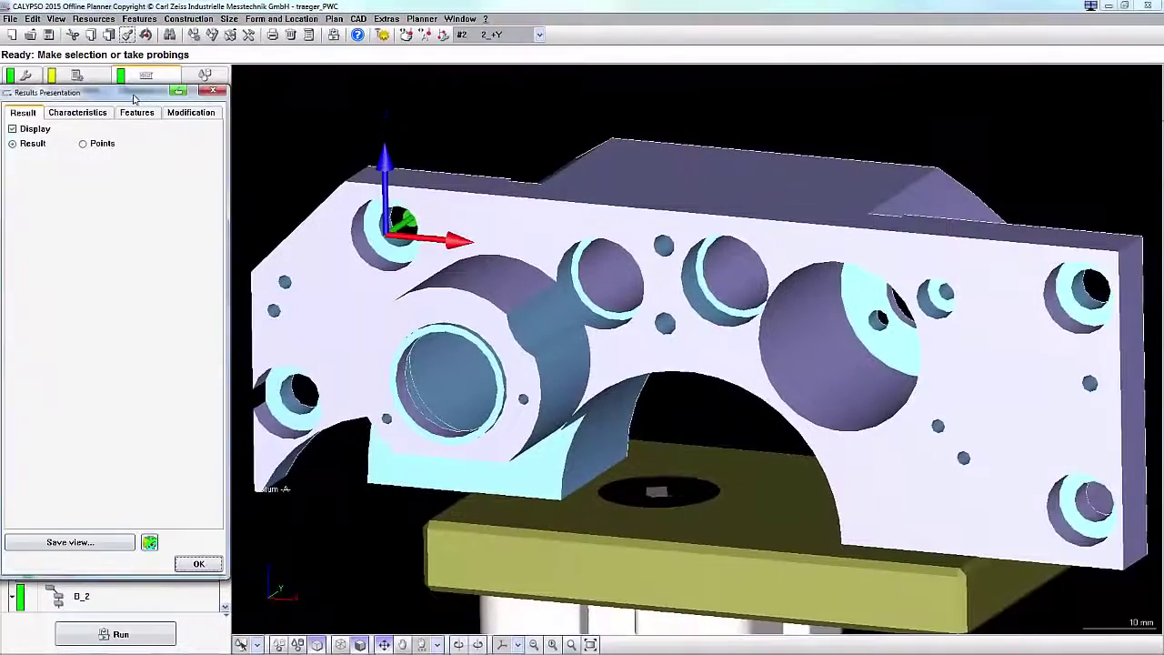
drag(166, 87, 234, 73)
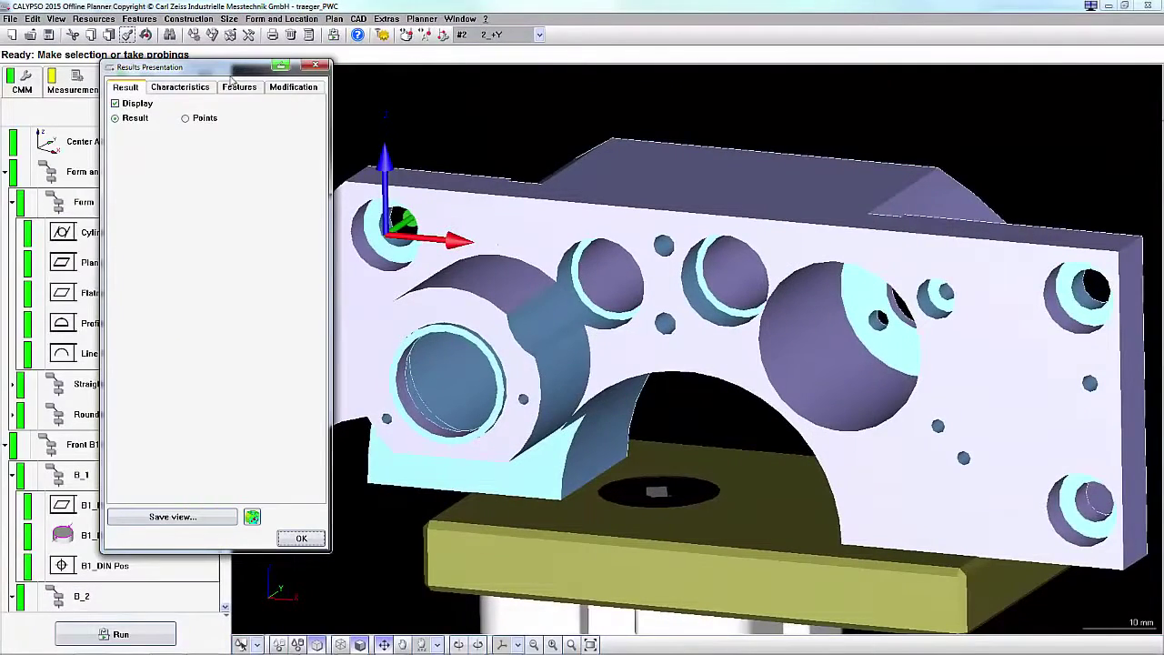
click(79, 235)
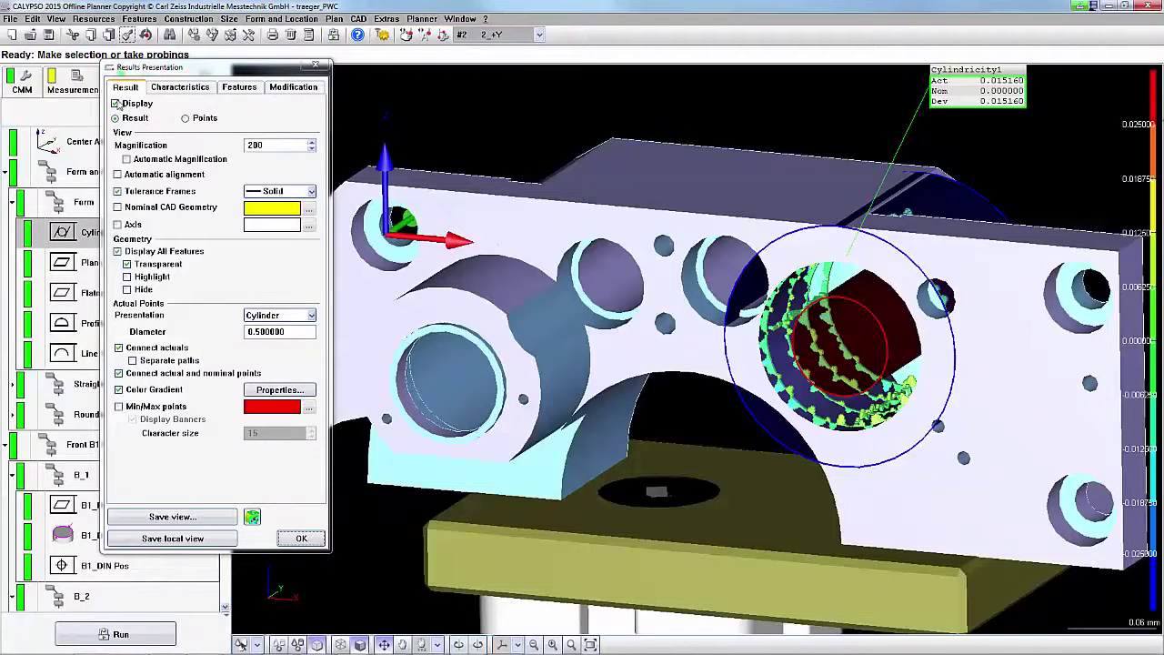
click(116, 104)
click(116, 104)
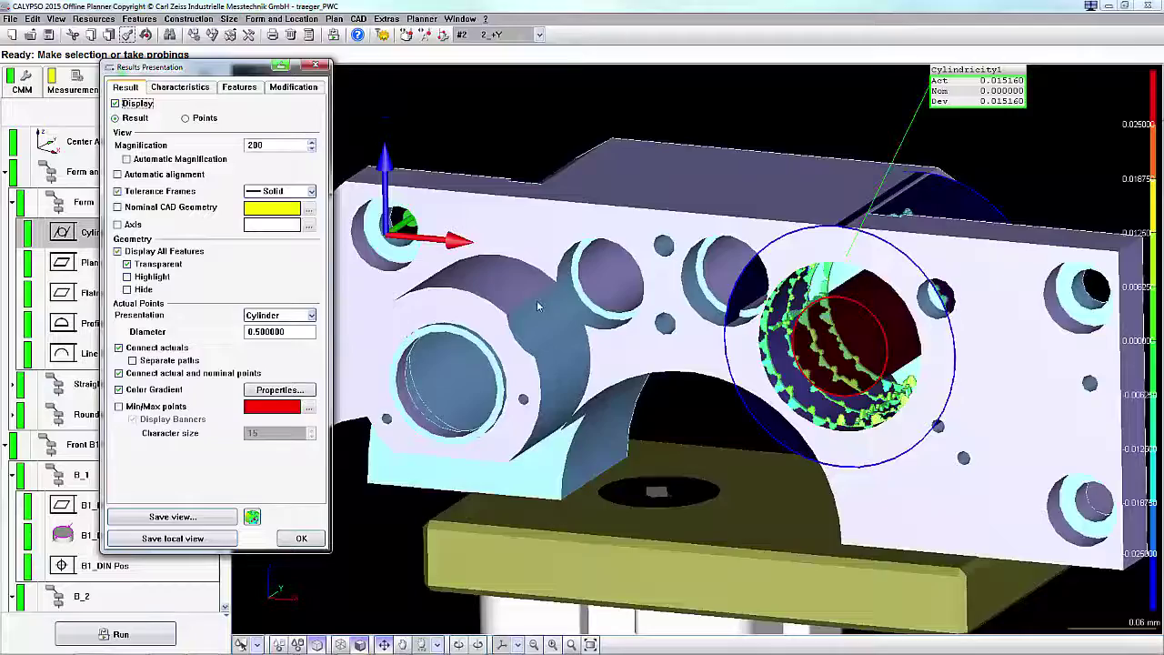
middle_drag(539, 306, 583, 298)
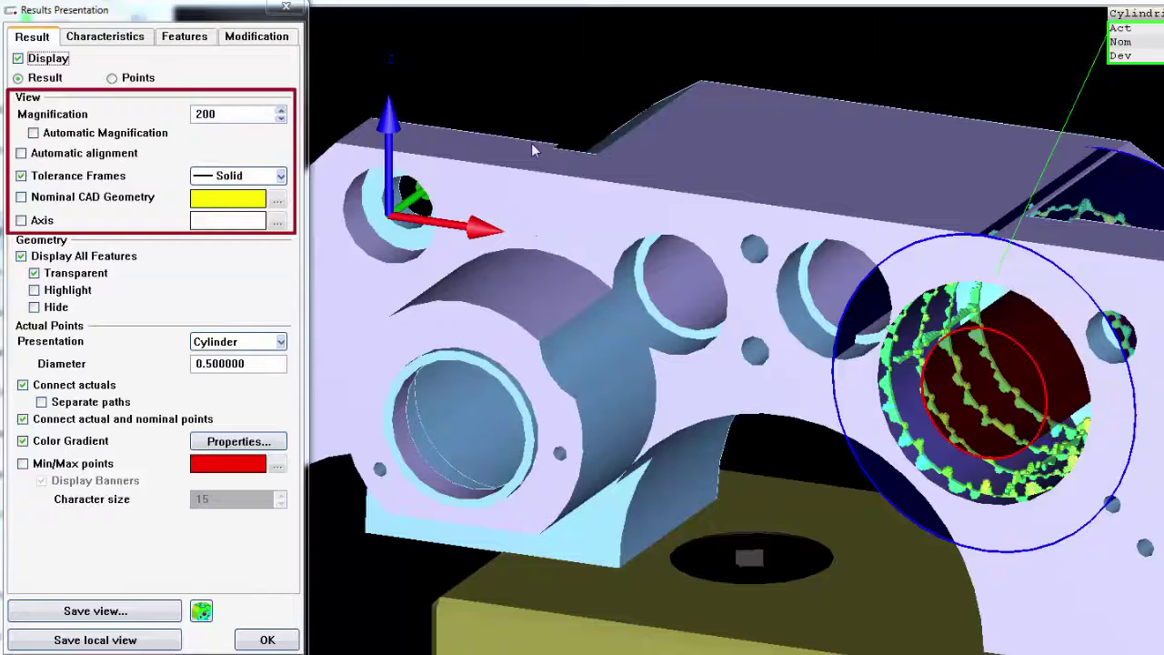
click(22, 176)
click(22, 177)
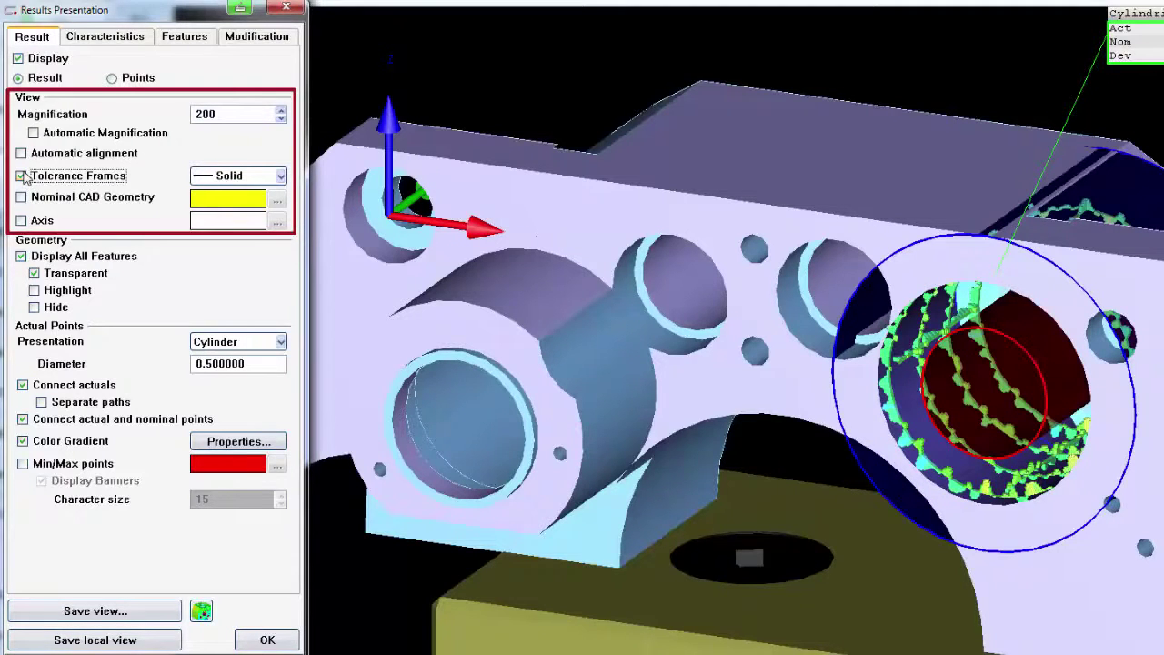
click(20, 196)
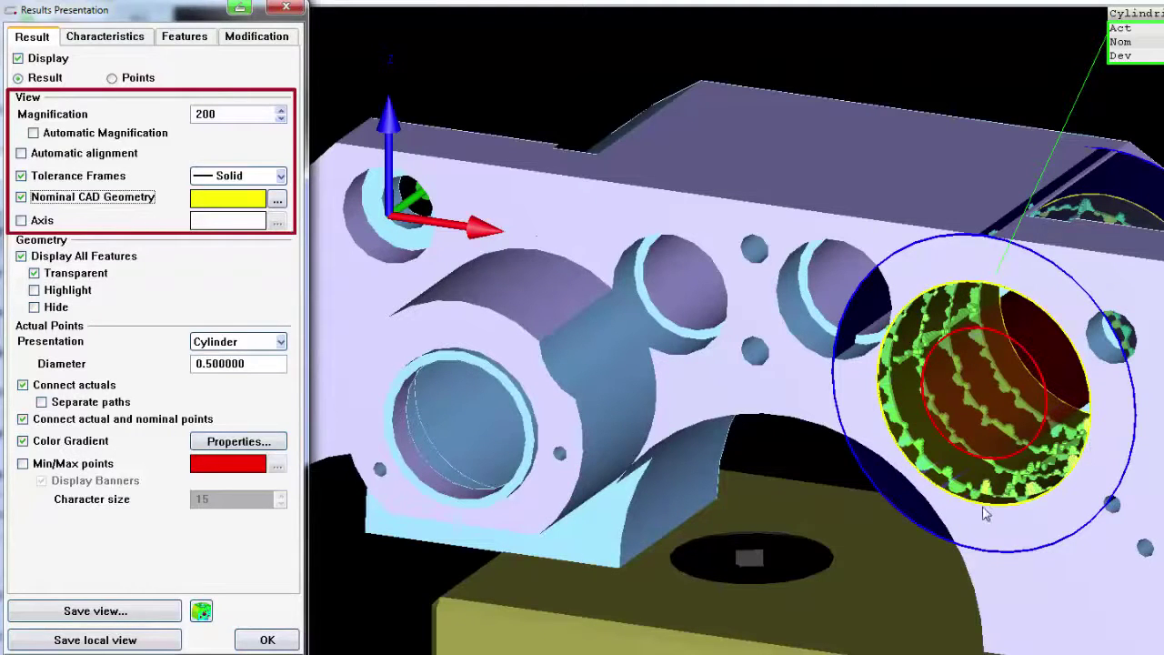
click(21, 197)
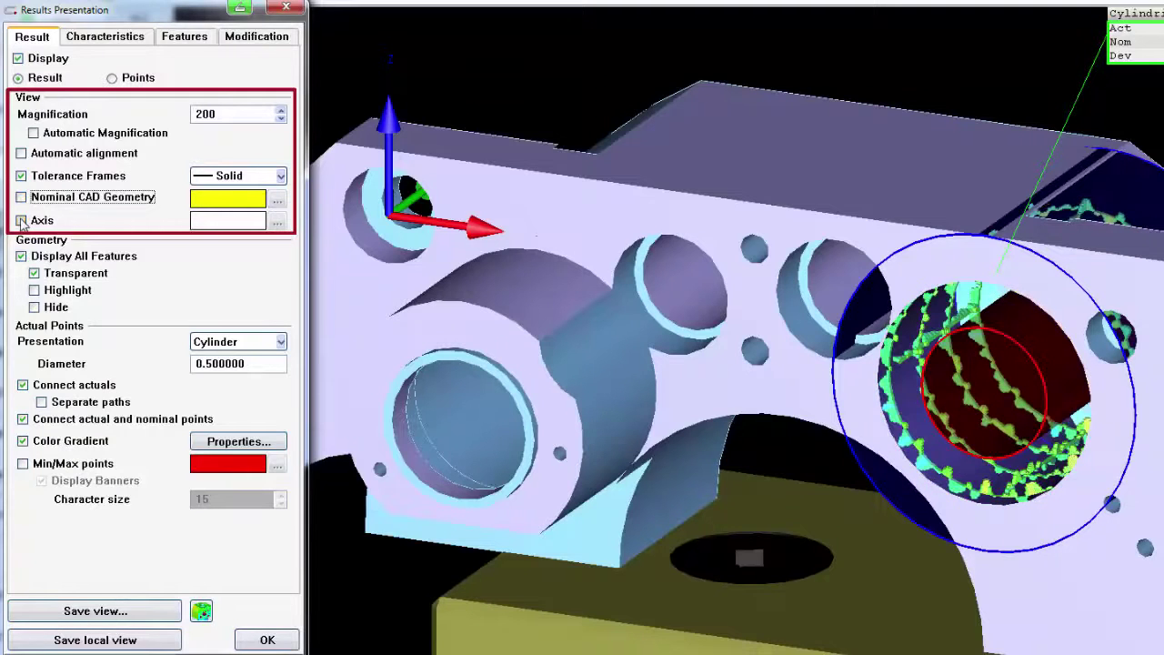
click(21, 220)
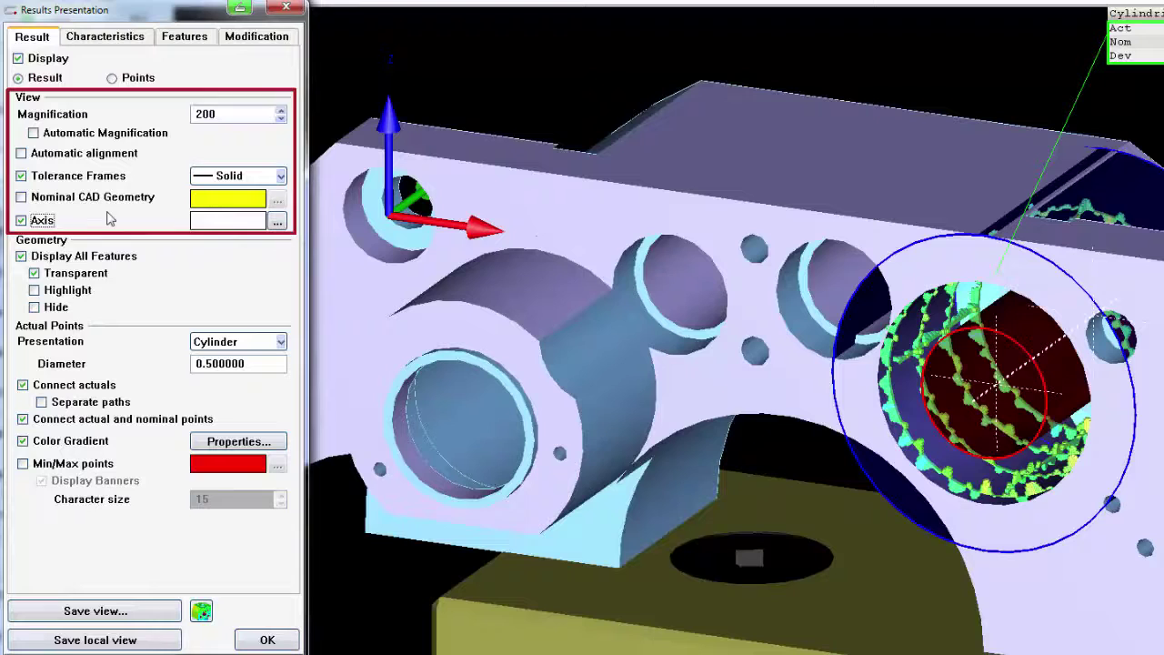
click(20, 220)
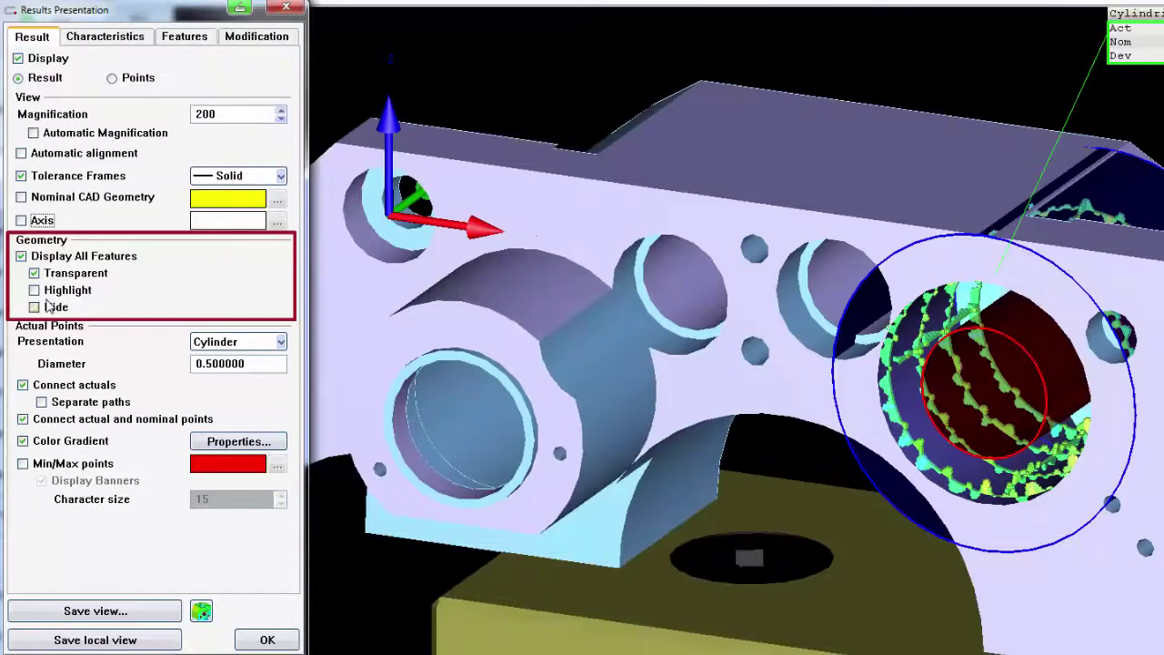
click(34, 273)
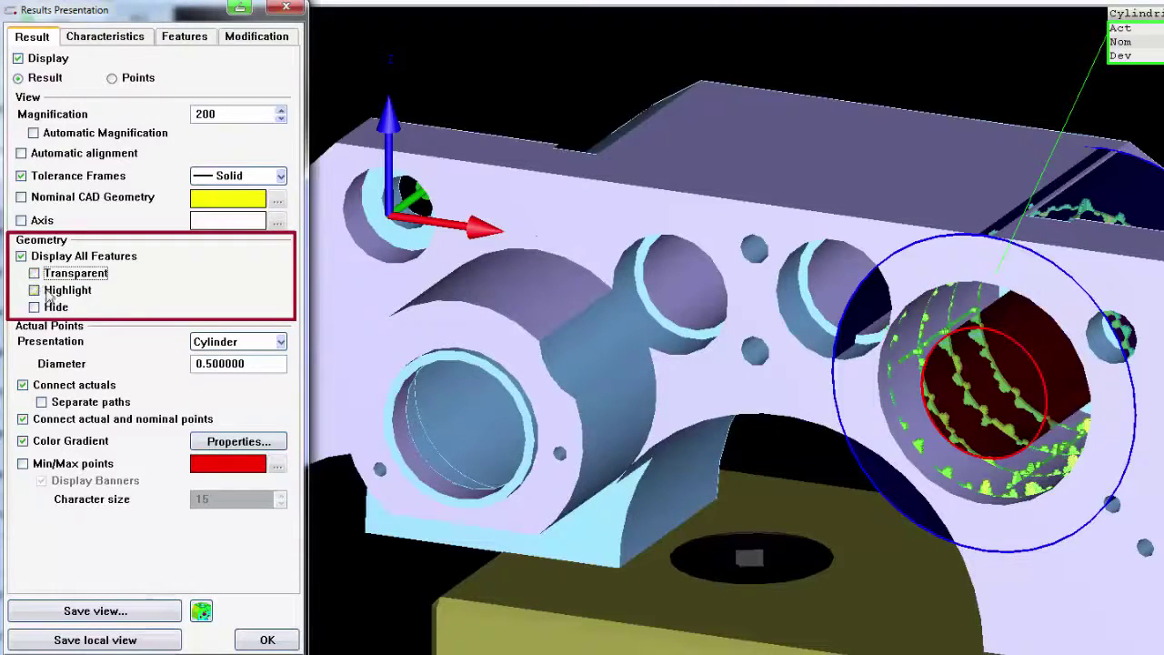
click(35, 289)
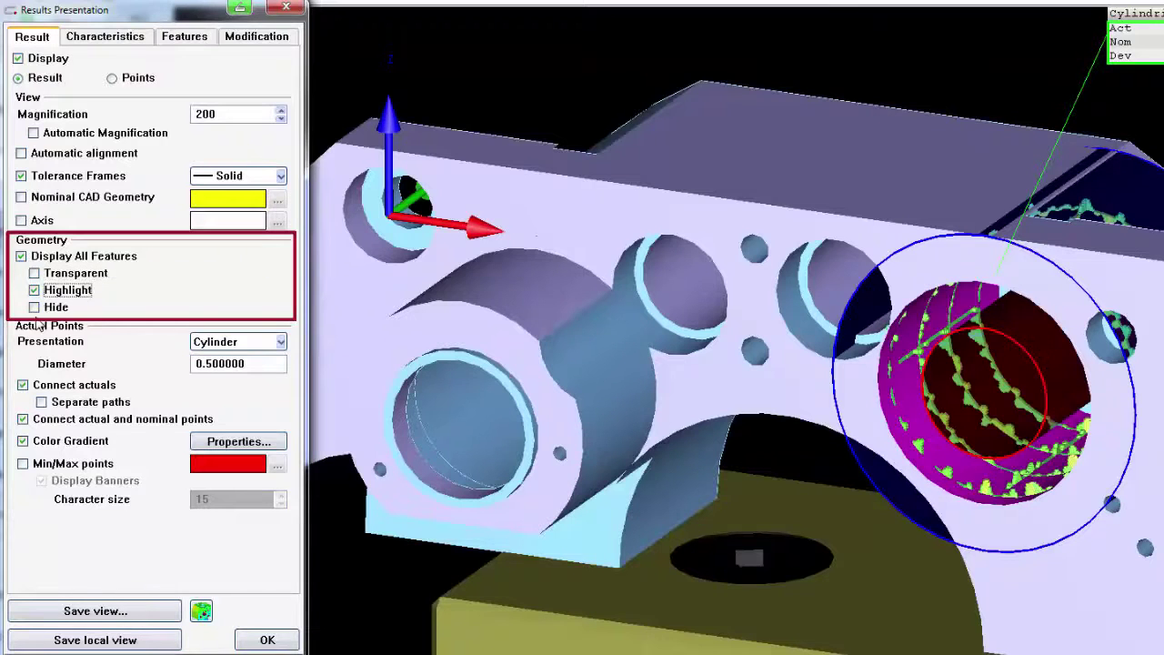
click(34, 307)
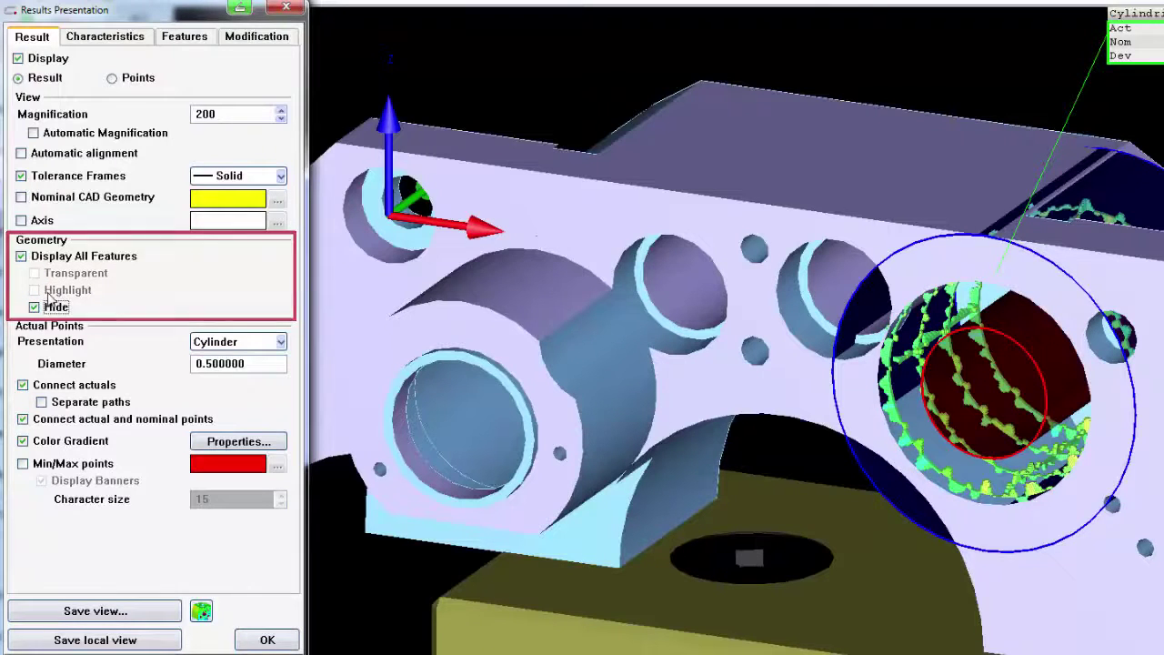
click(33, 307)
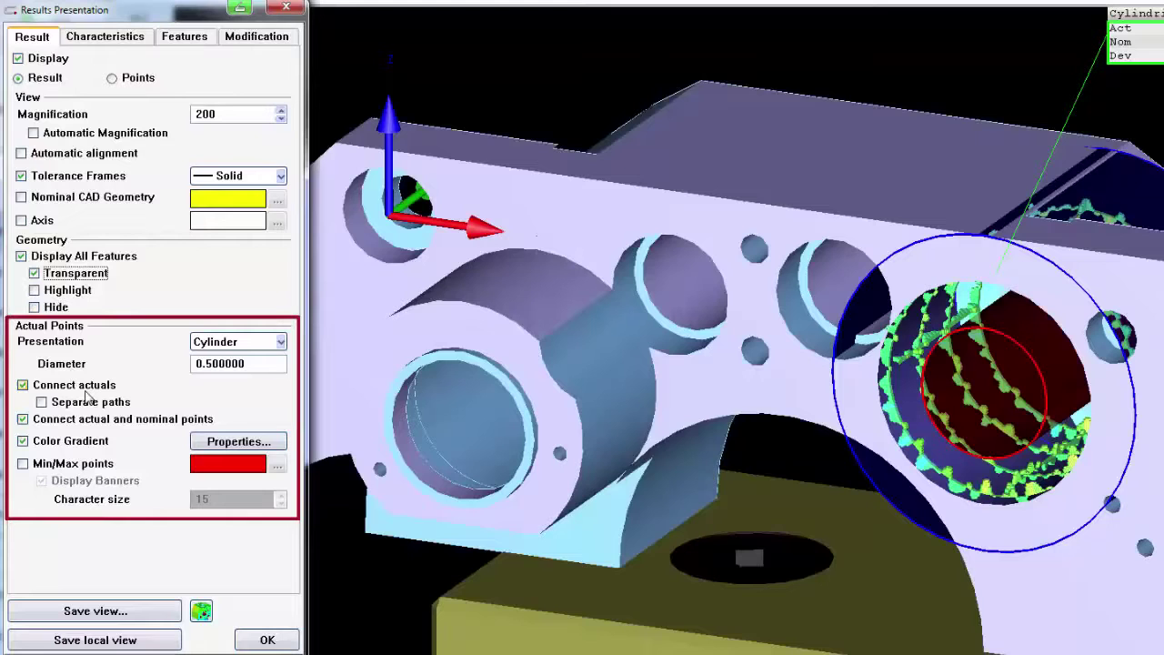
click(277, 342)
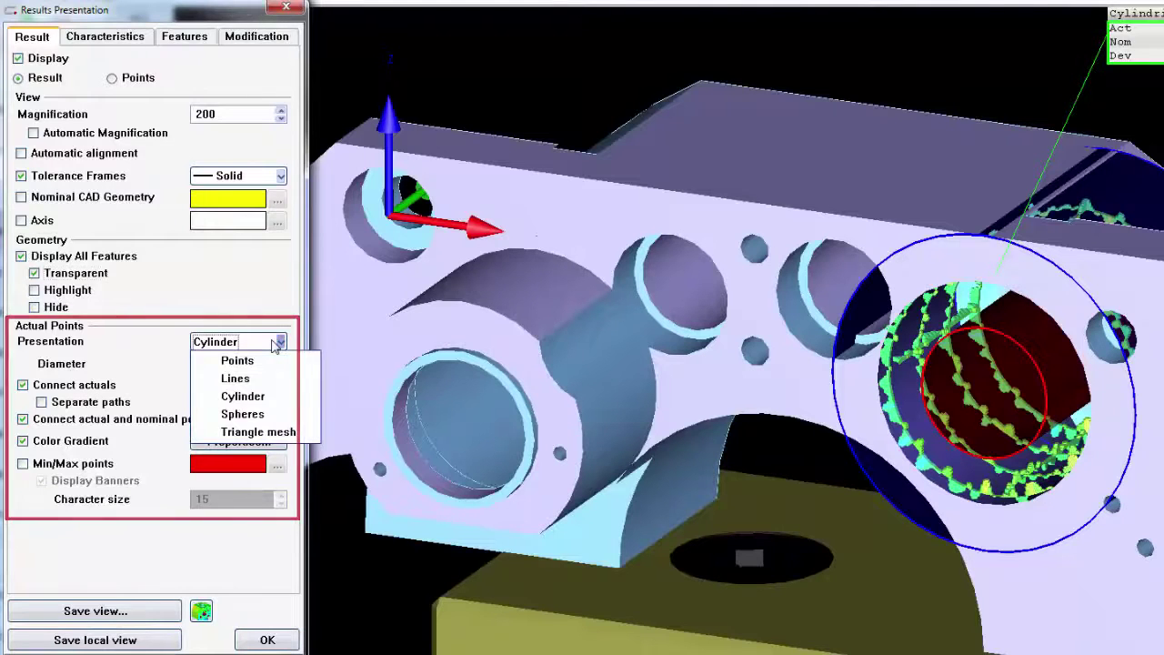
click(232, 358)
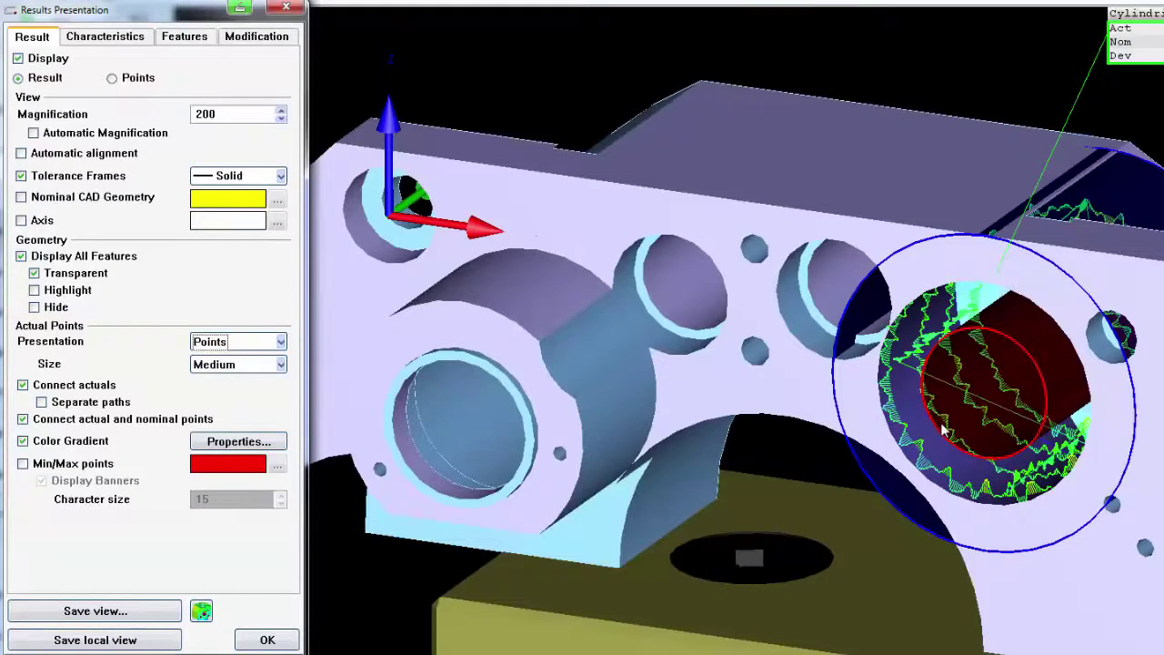
middle_drag(922, 435, 879, 404)
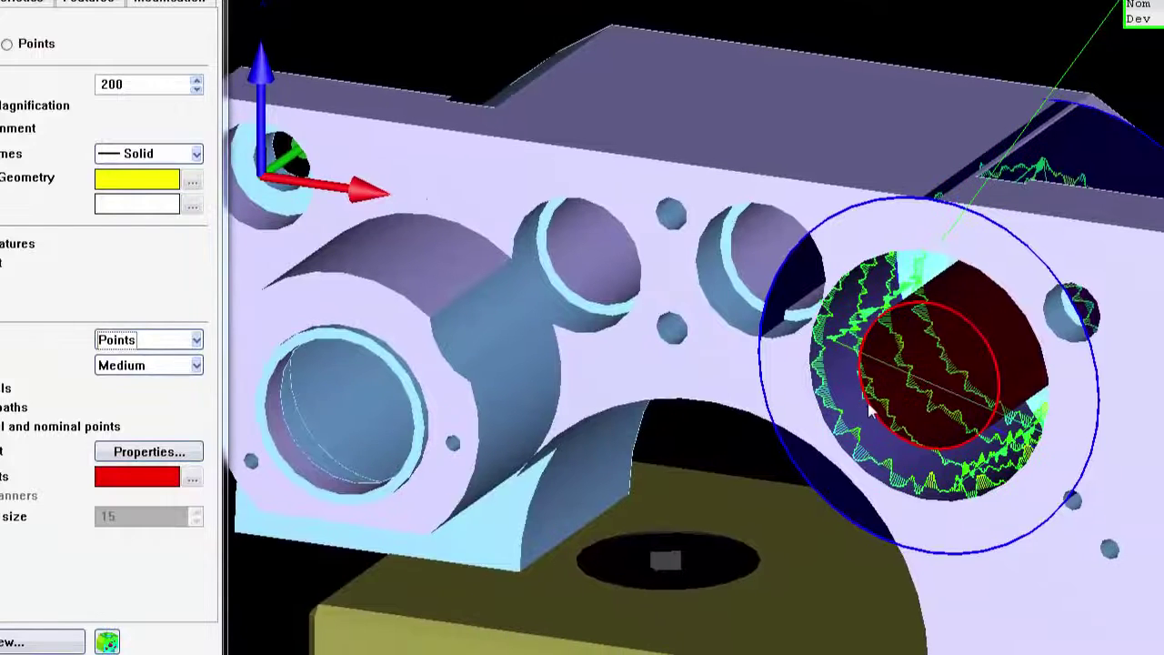
click(195, 340)
click(182, 382)
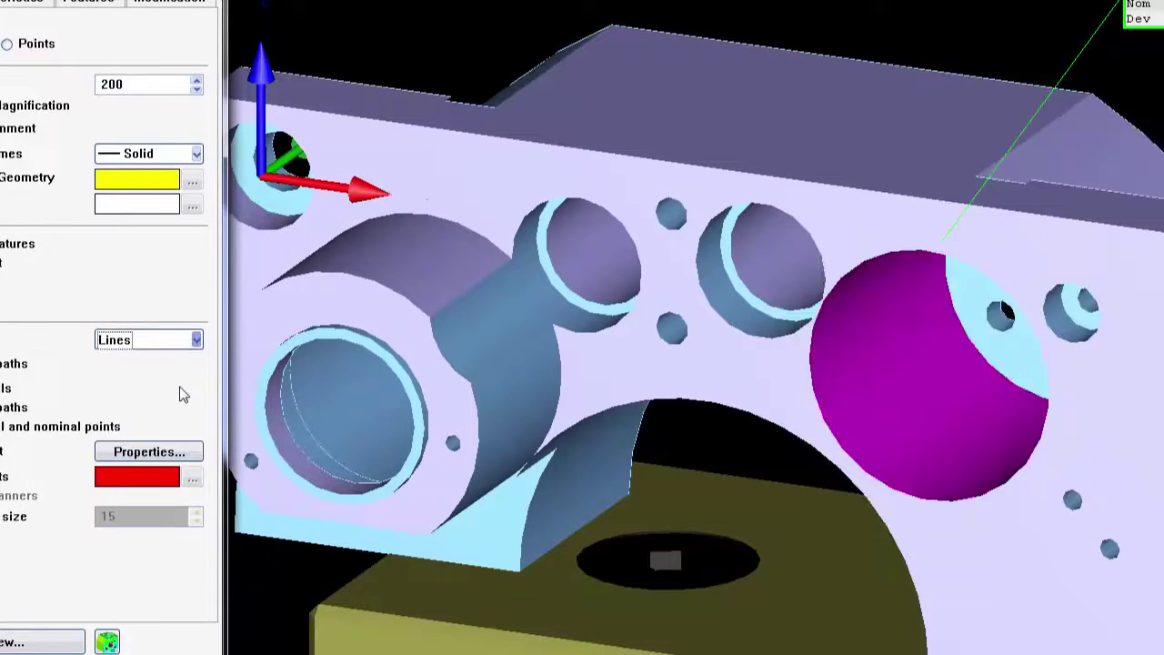
click(171, 342)
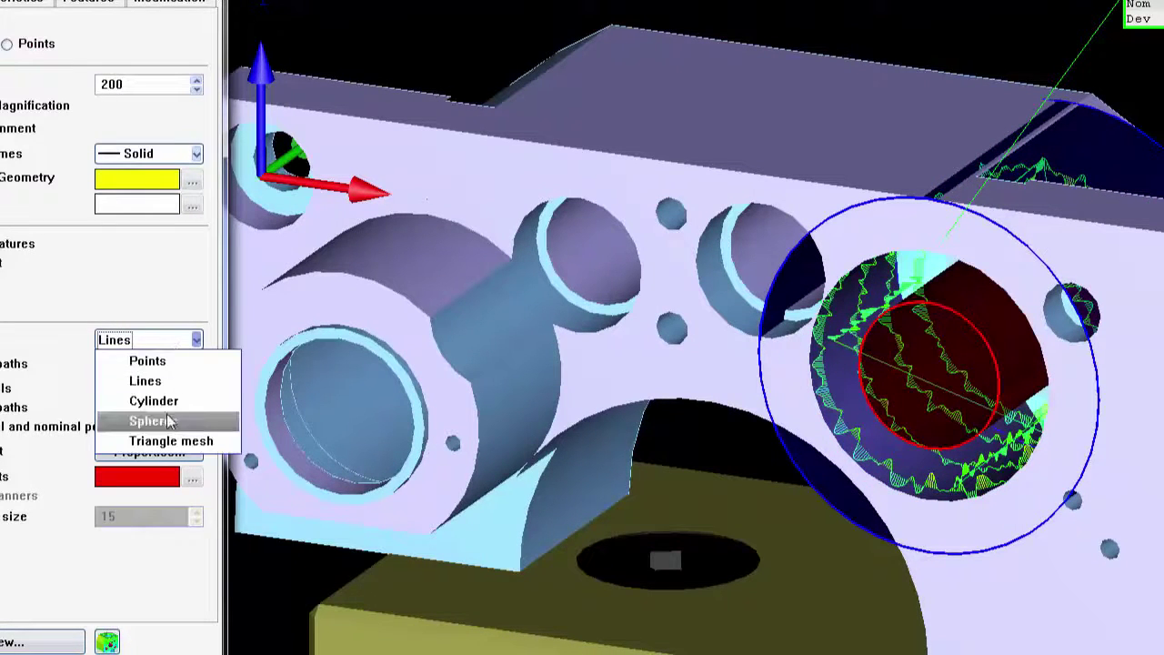
click(169, 421)
click(196, 339)
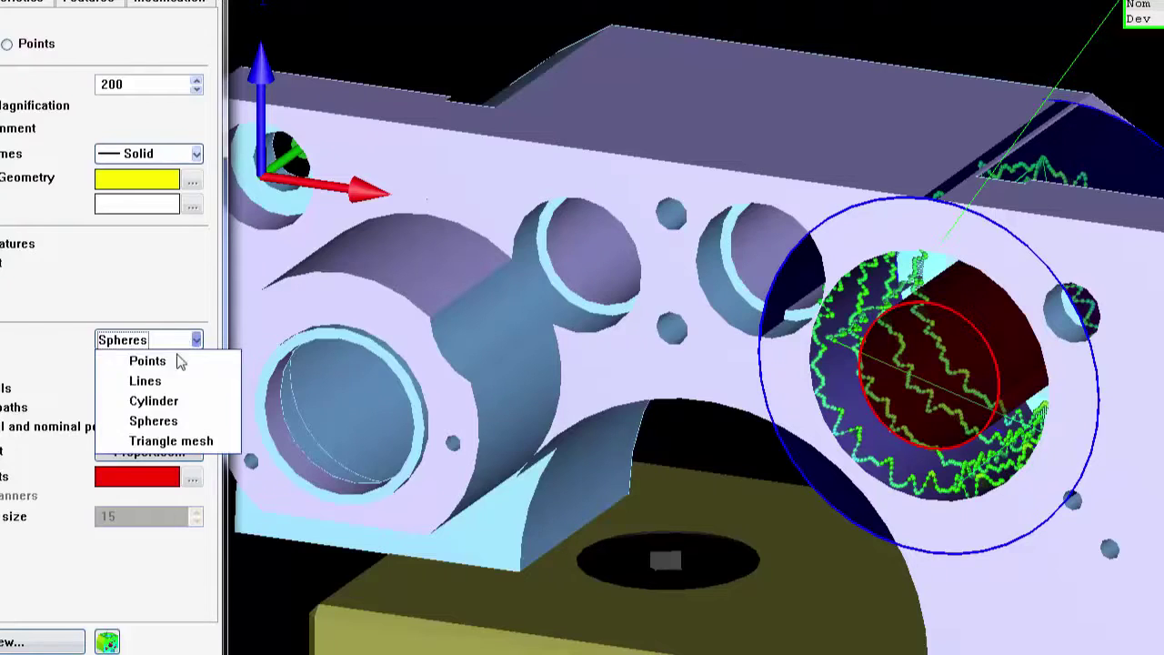
click(173, 400)
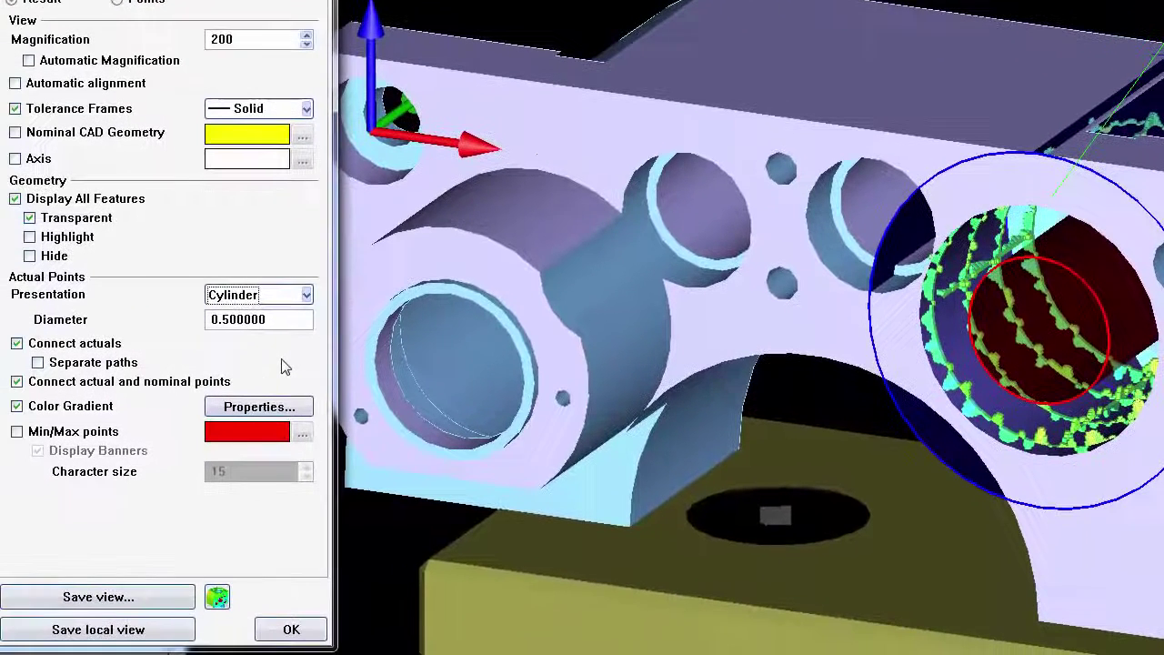
- Try result point diameters of 1 and then 0.25 on the model
drag(266, 319, 185, 324)
text(1)
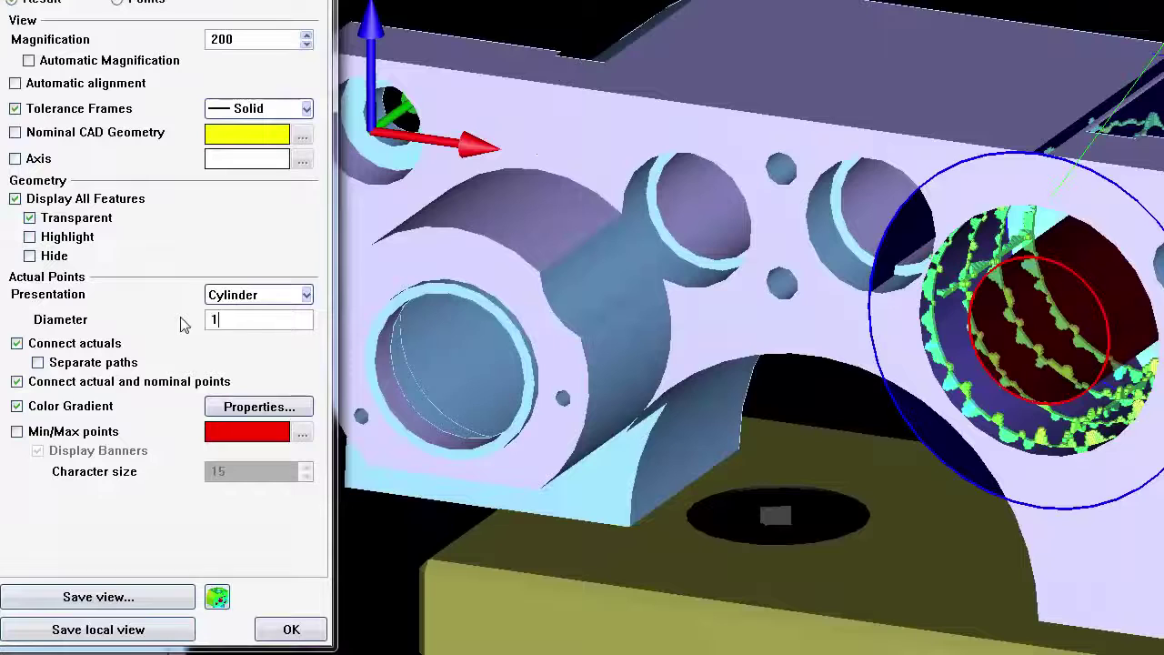
key(Tab)
drag(278, 320, 205, 325)
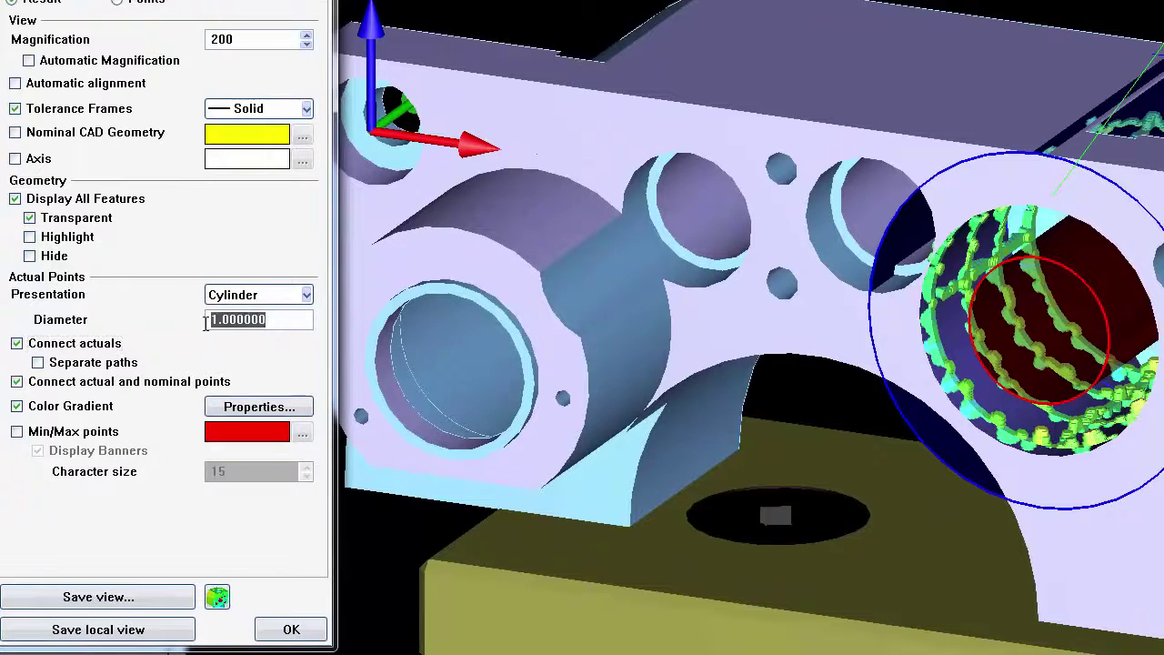
text(0.25.)
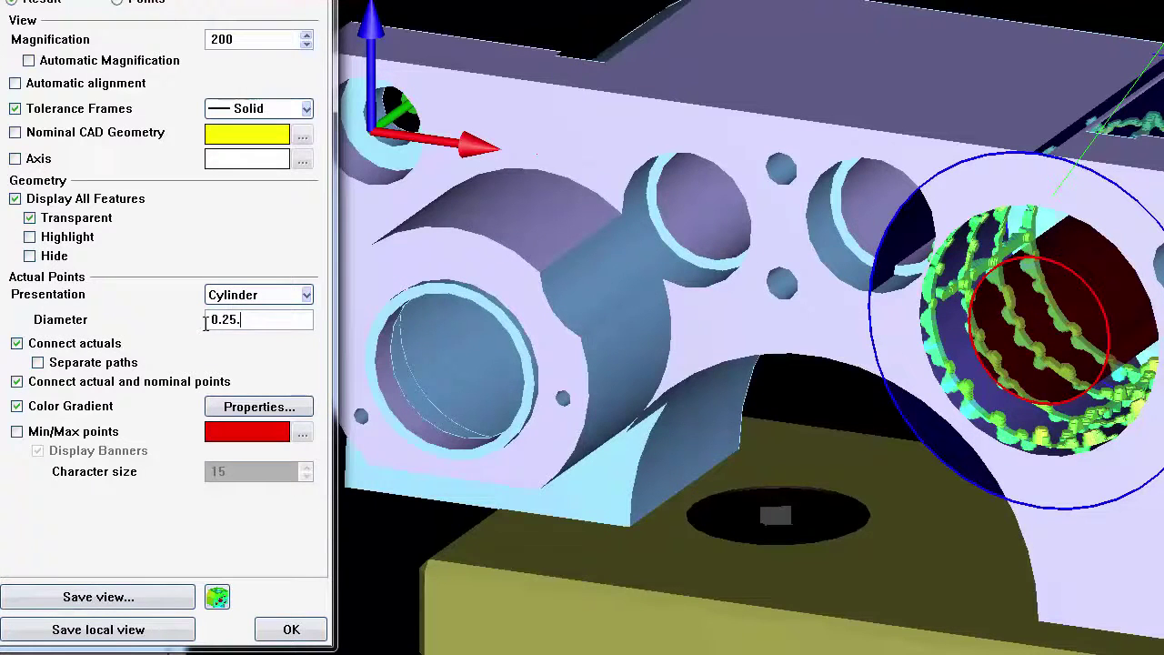
key(Tab)
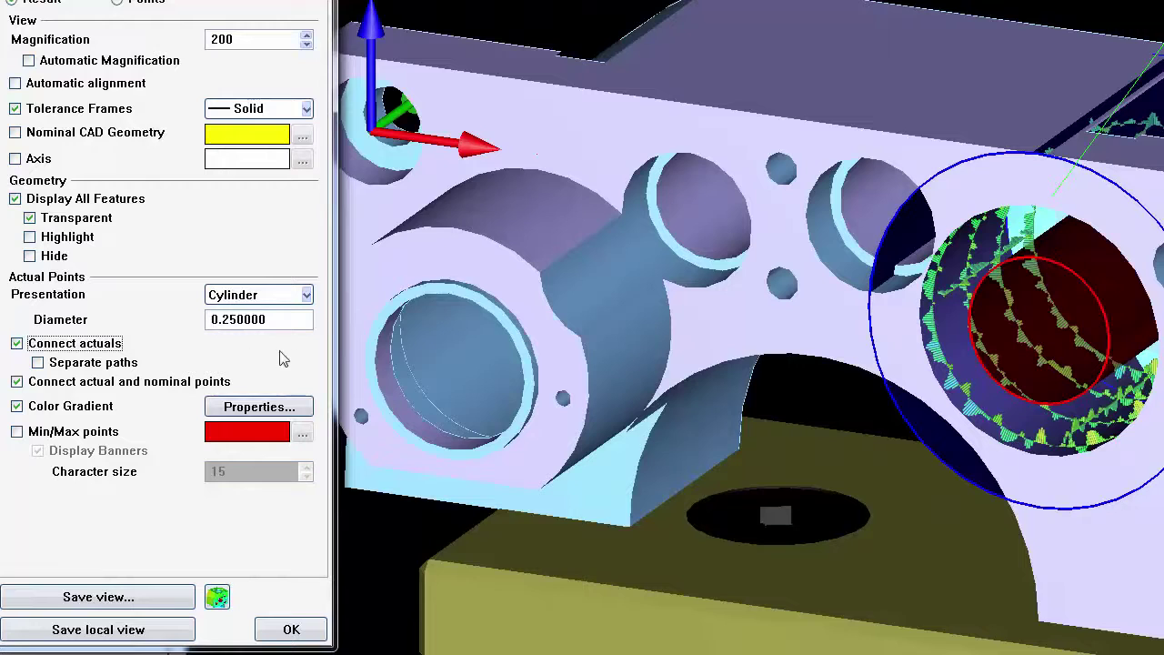
- Set the point diameter back to 0.5 and open the Color Gradient properties
double_click(286, 314)
text(0.5)
key(Tab)
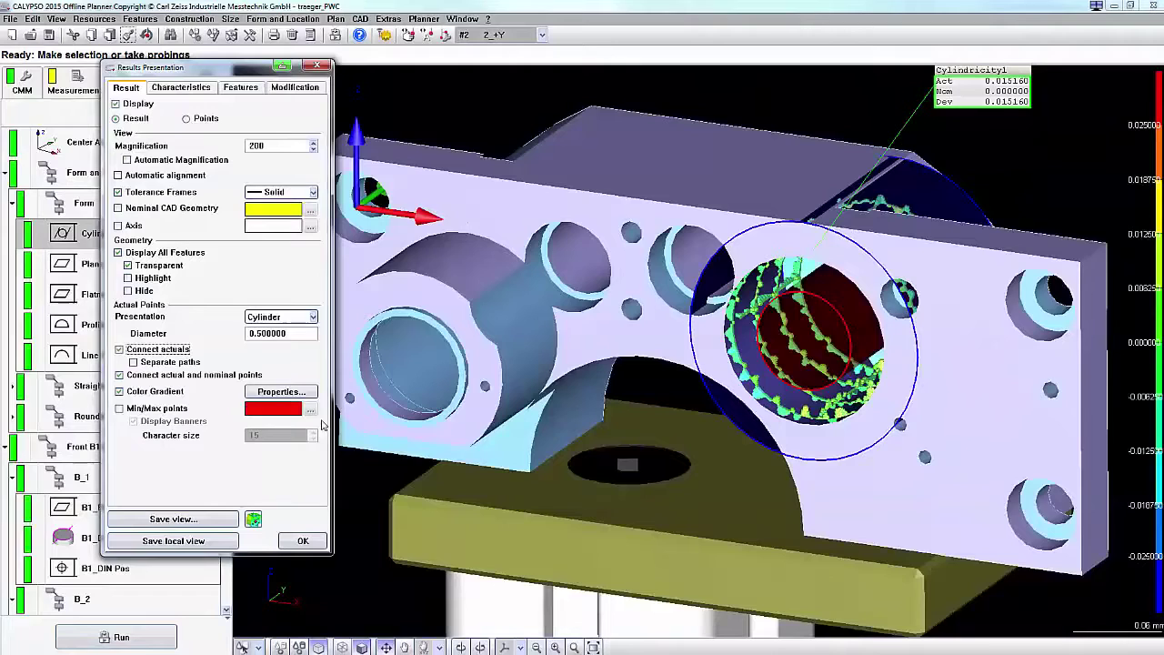
click(285, 391)
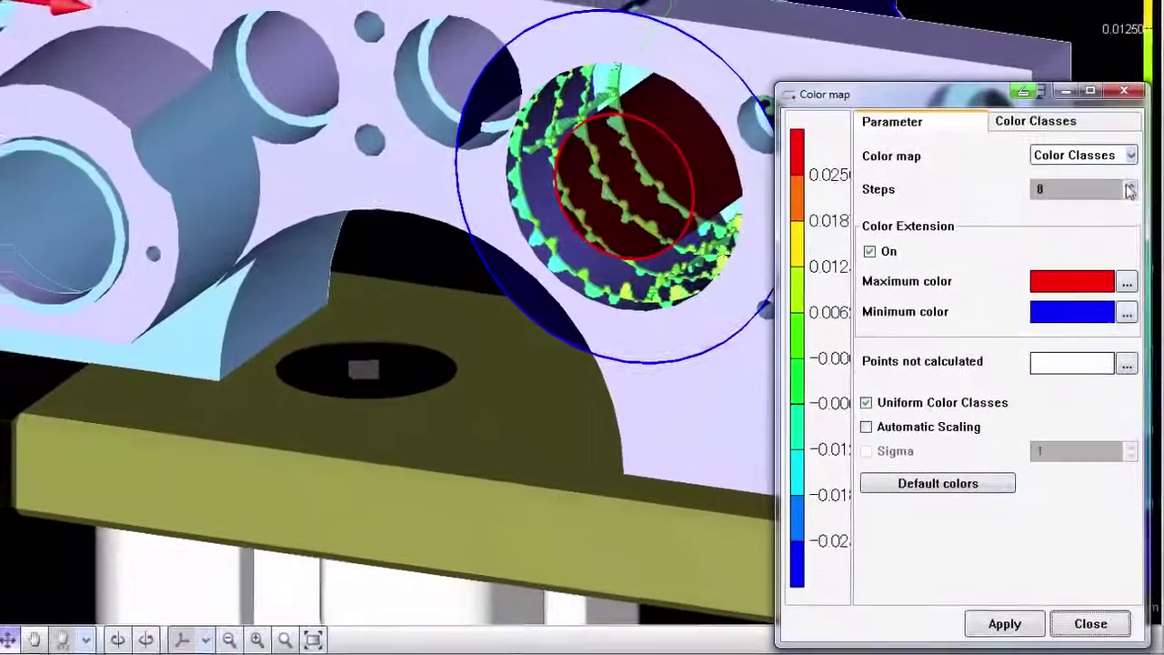
- Increase the colour map Steps from 8 toward 16 colour classes
click(1147, 338)
click(1147, 338)
click(1147, 338)
click(1129, 180)
click(1128, 180)
click(1129, 180)
click(1129, 180)
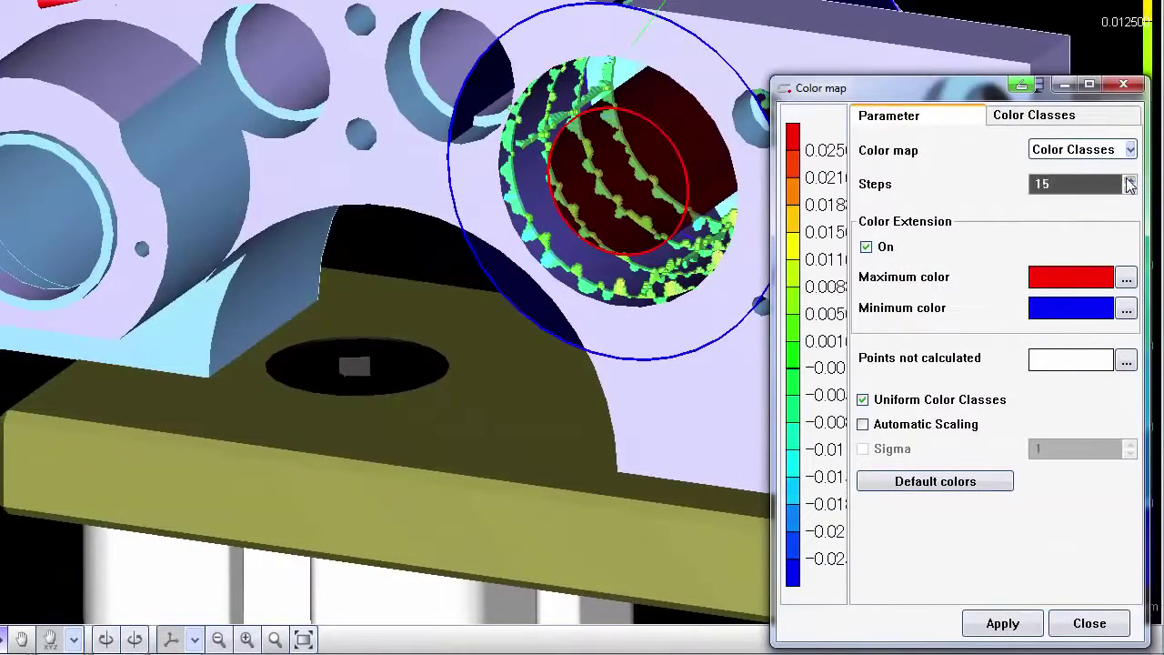
click(1128, 180)
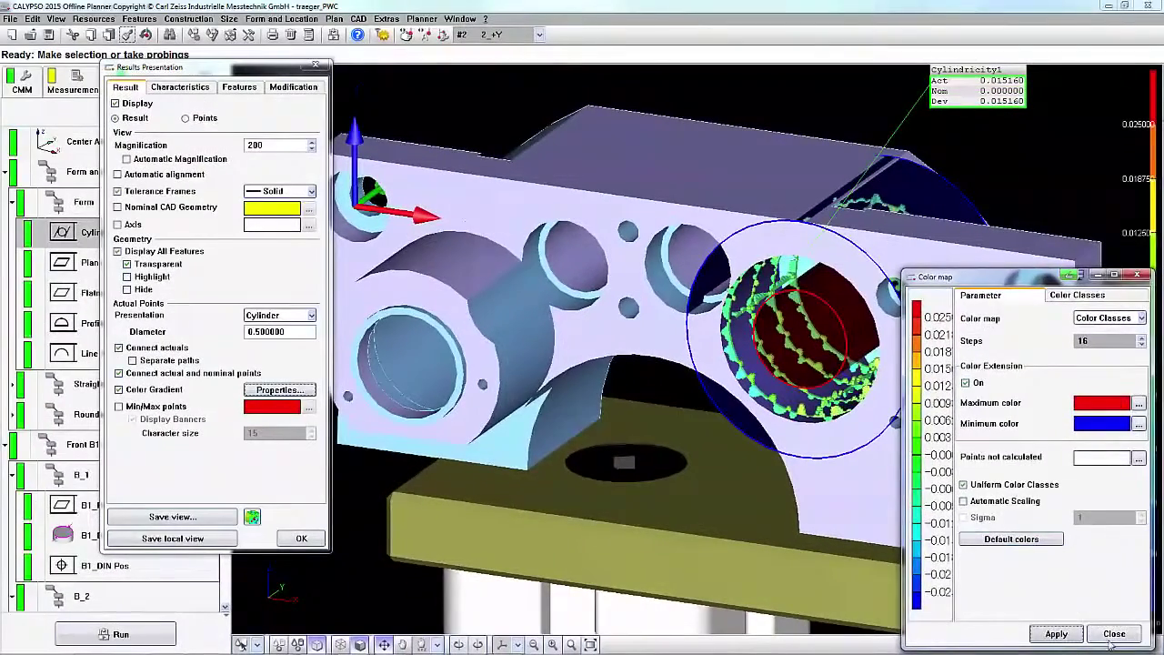
- Close the colour map, zoom in on the cylinder, and save the view as 'Cylindricity'
click(1115, 634)
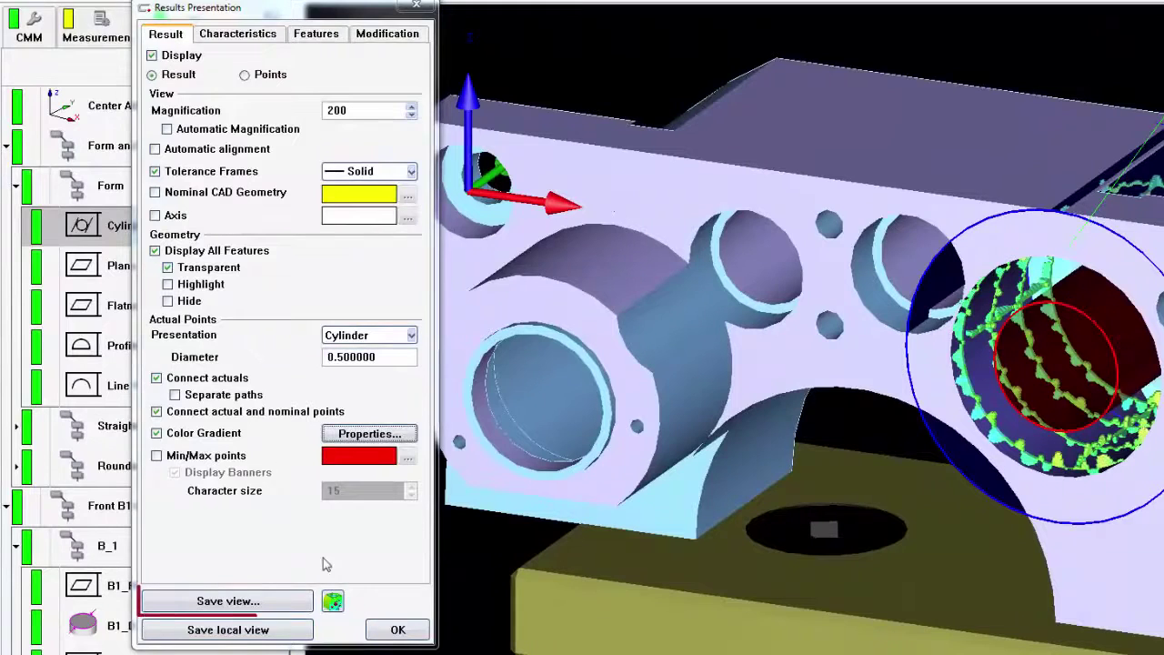
middle_drag(757, 467, 674, 486)
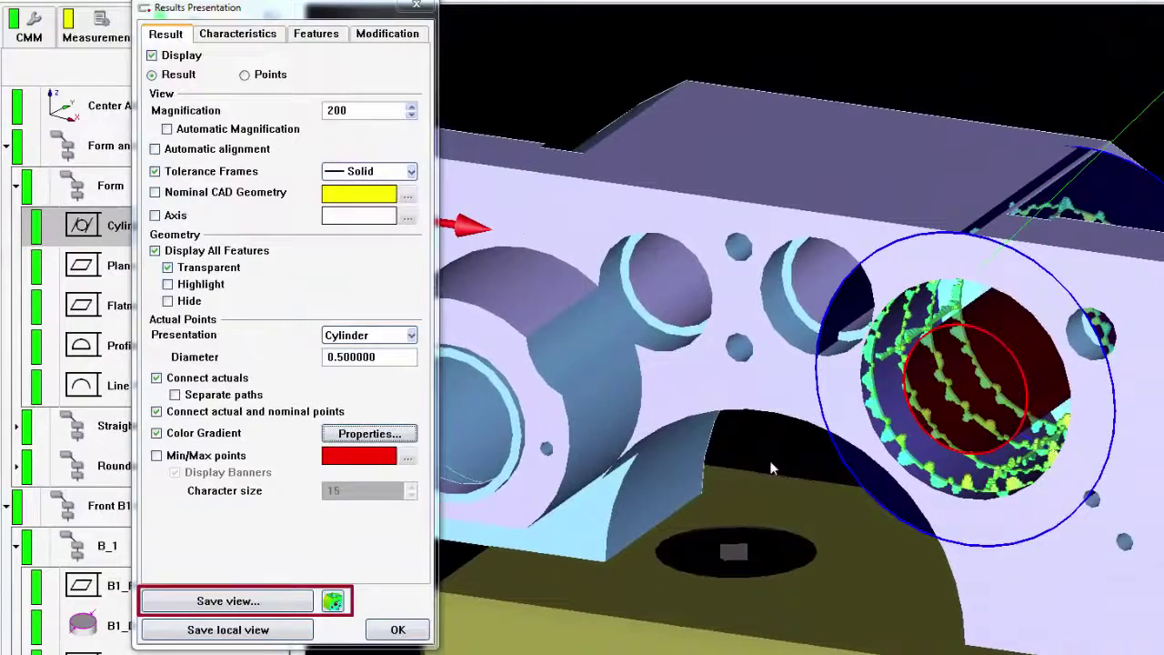
scroll(770, 460, up, 4)
middle_drag(861, 437, 783, 458)
click(277, 602)
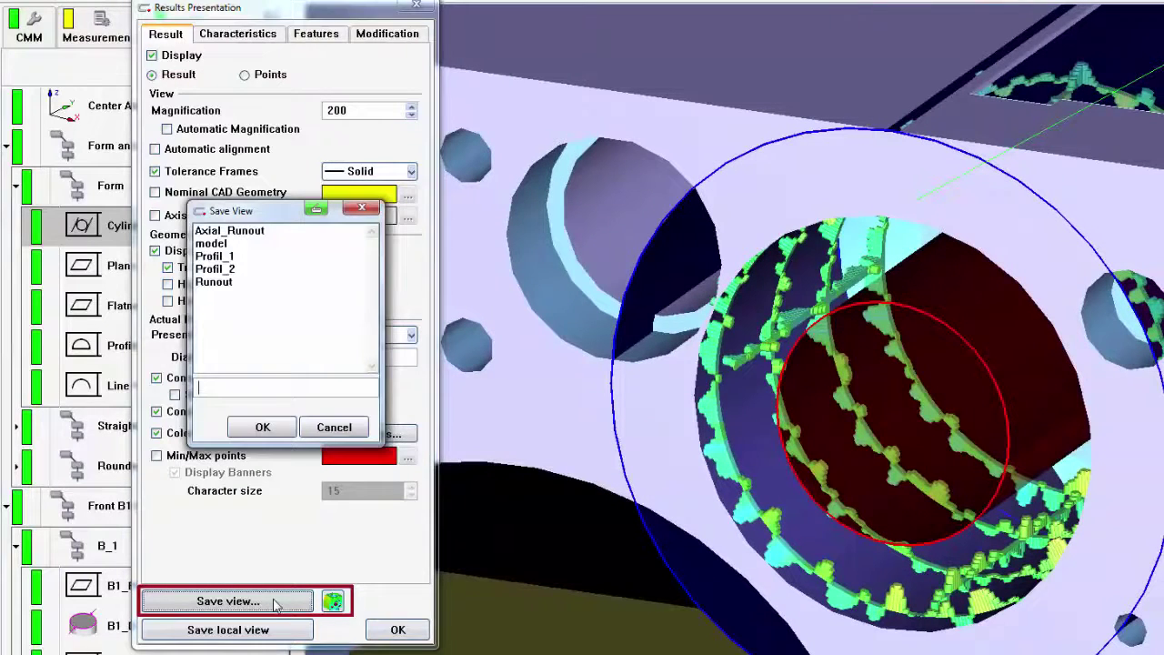
text(Cylindricity)
click(268, 431)
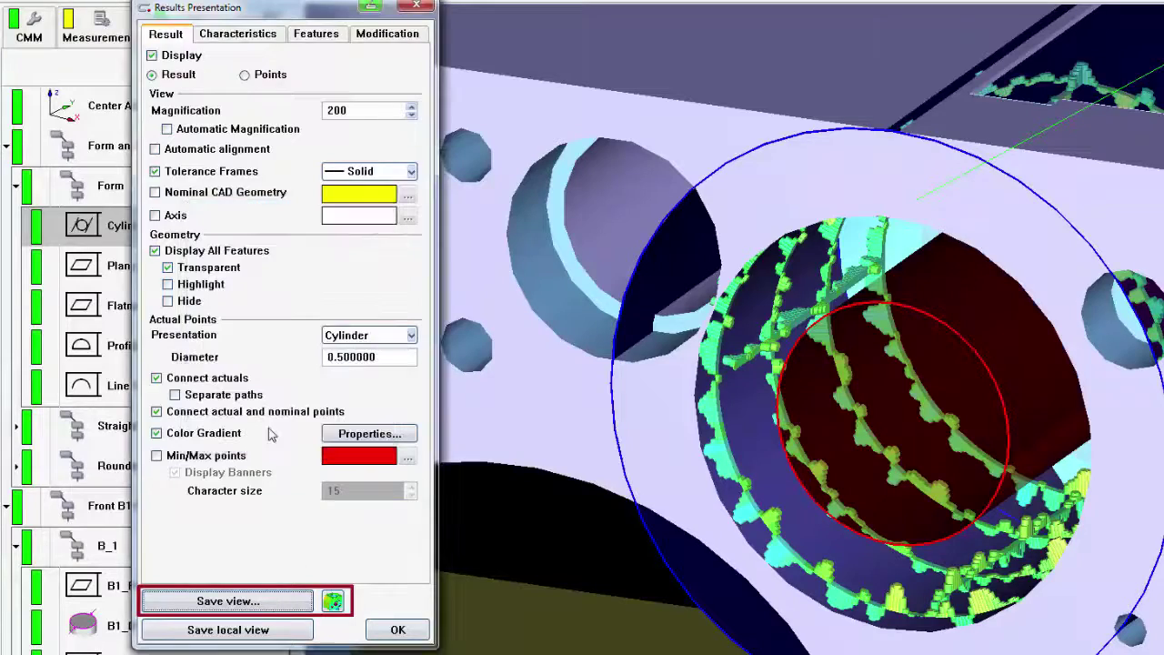
- Save the view as a CAD presentation named 'Cylindricity'
click(335, 604)
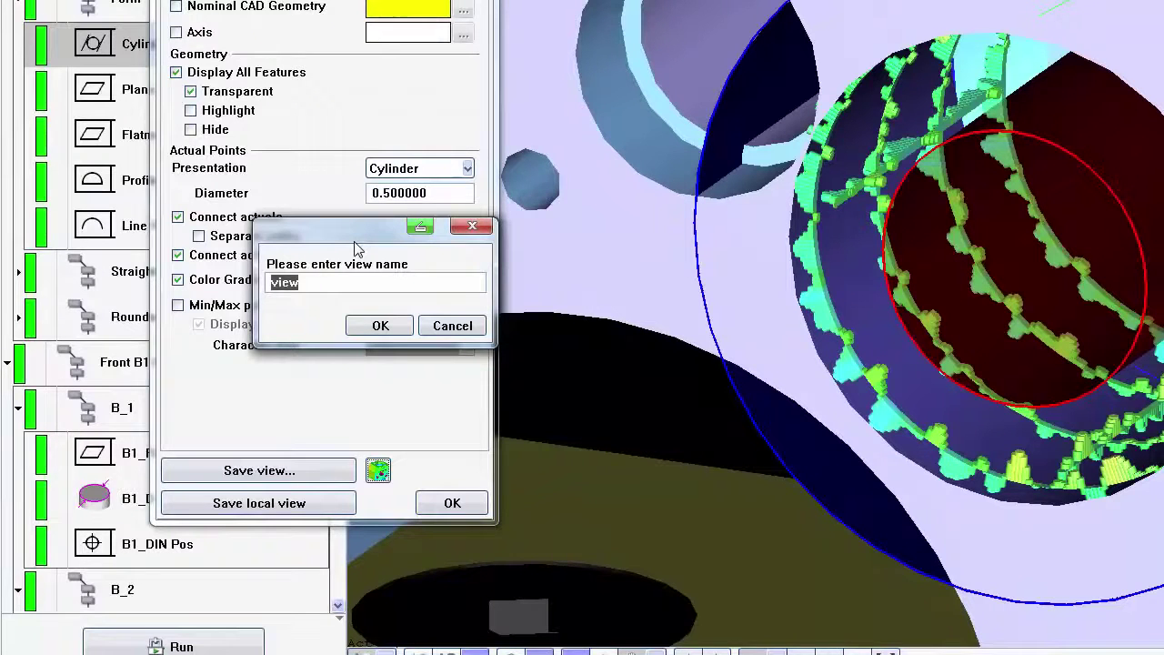
text(Cylindricity 1)
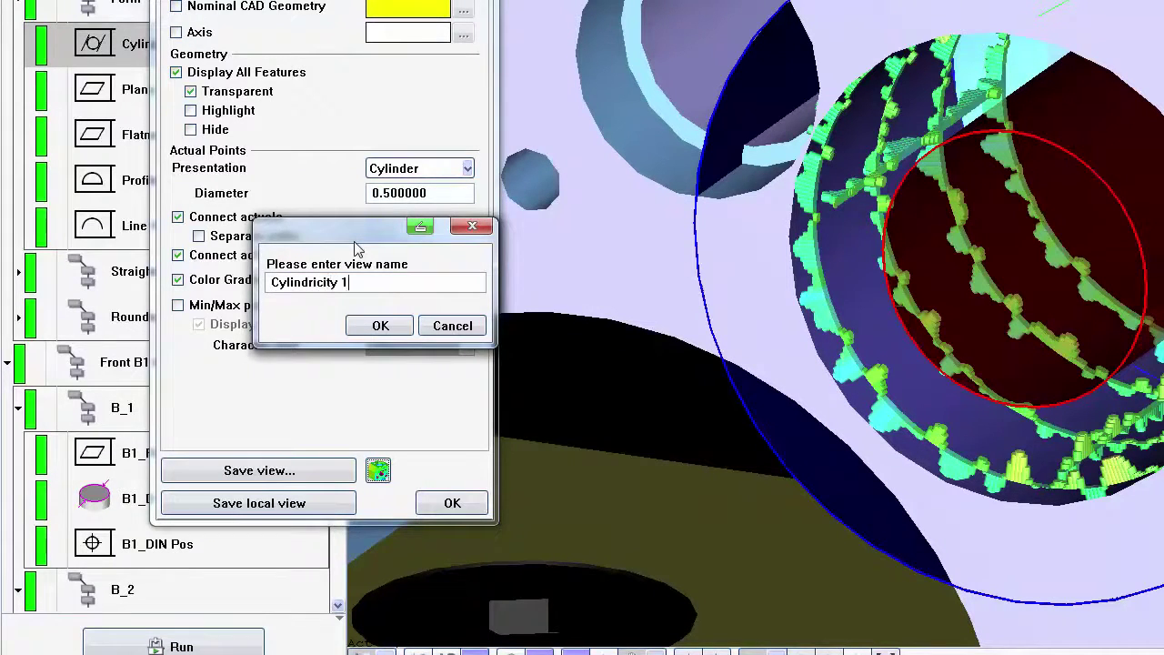
click(382, 326)
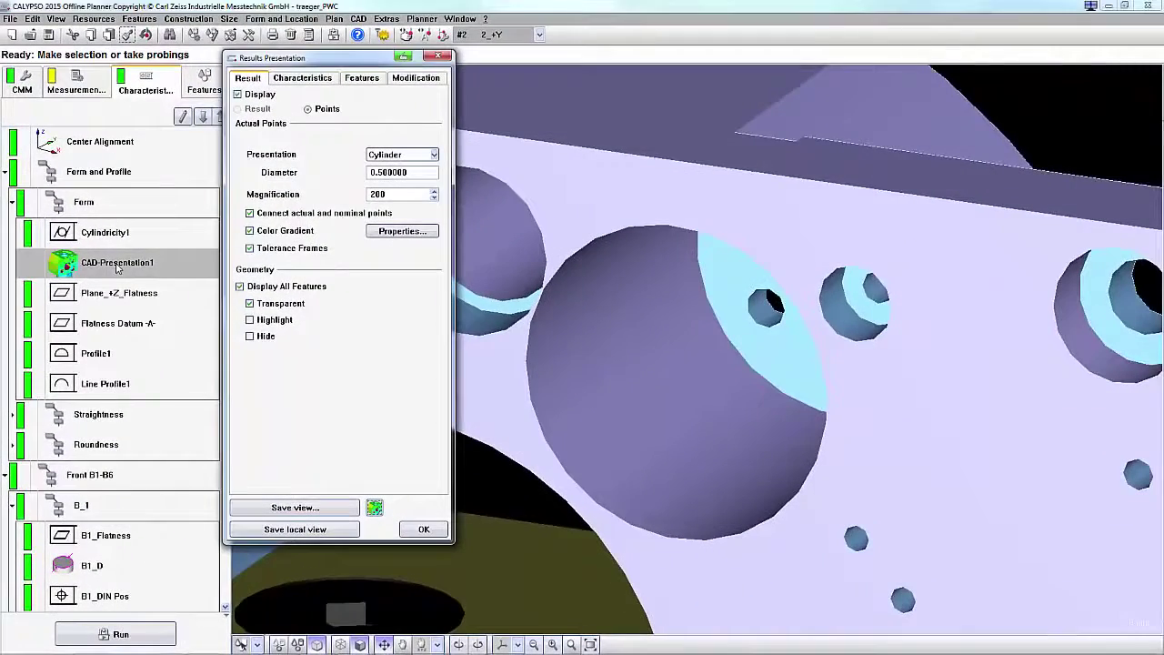
- Plot CAD-Presentation1's Cylindricity view to a Custom Printout
double_click(137, 273)
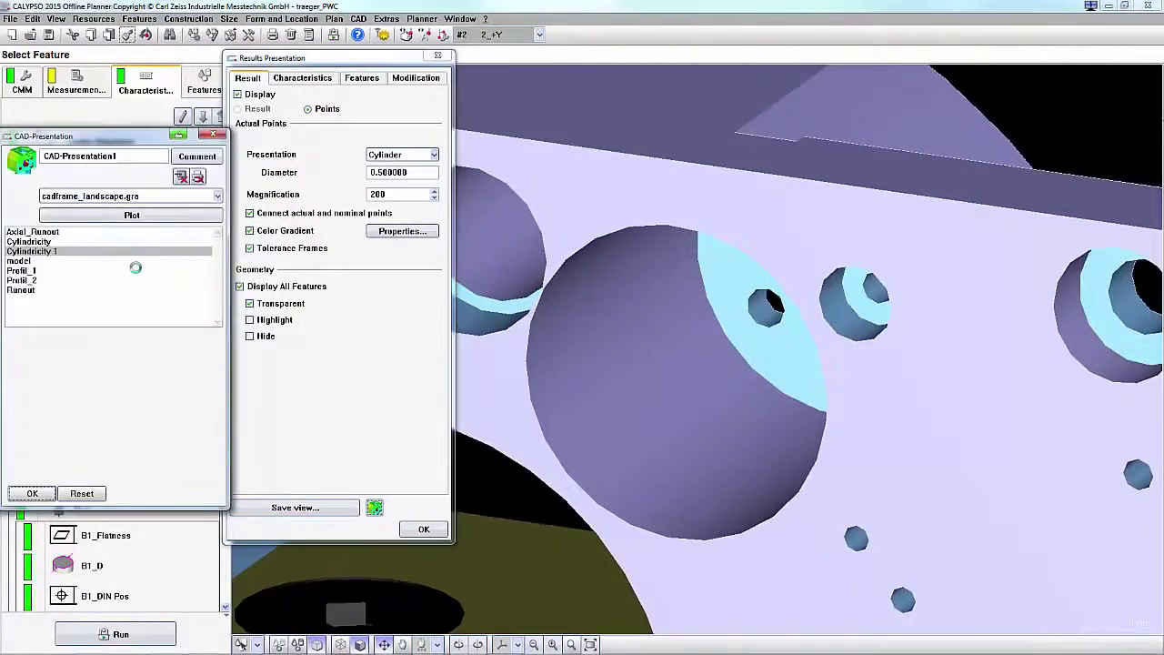
click(115, 217)
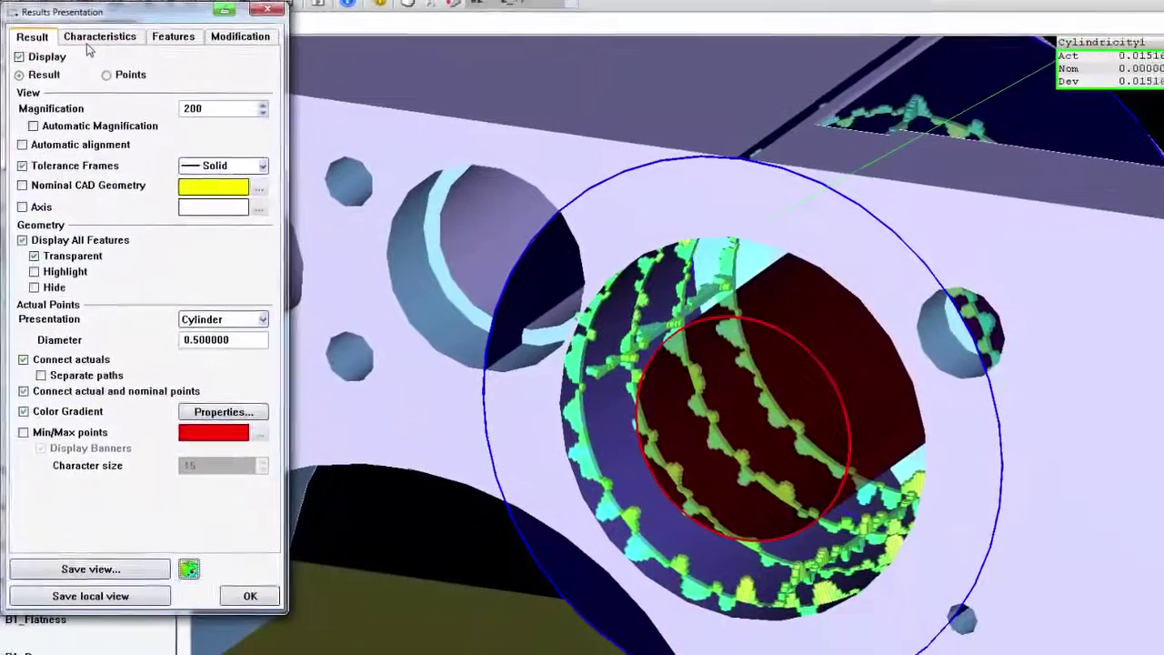
click(447, 117)
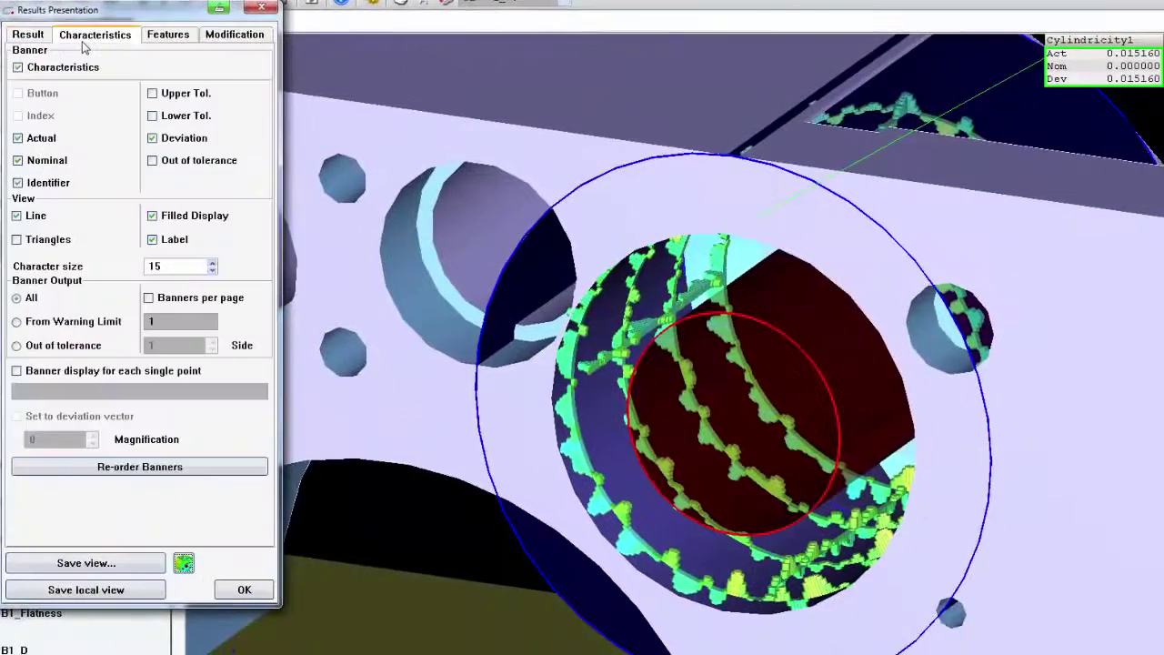
click(64, 68)
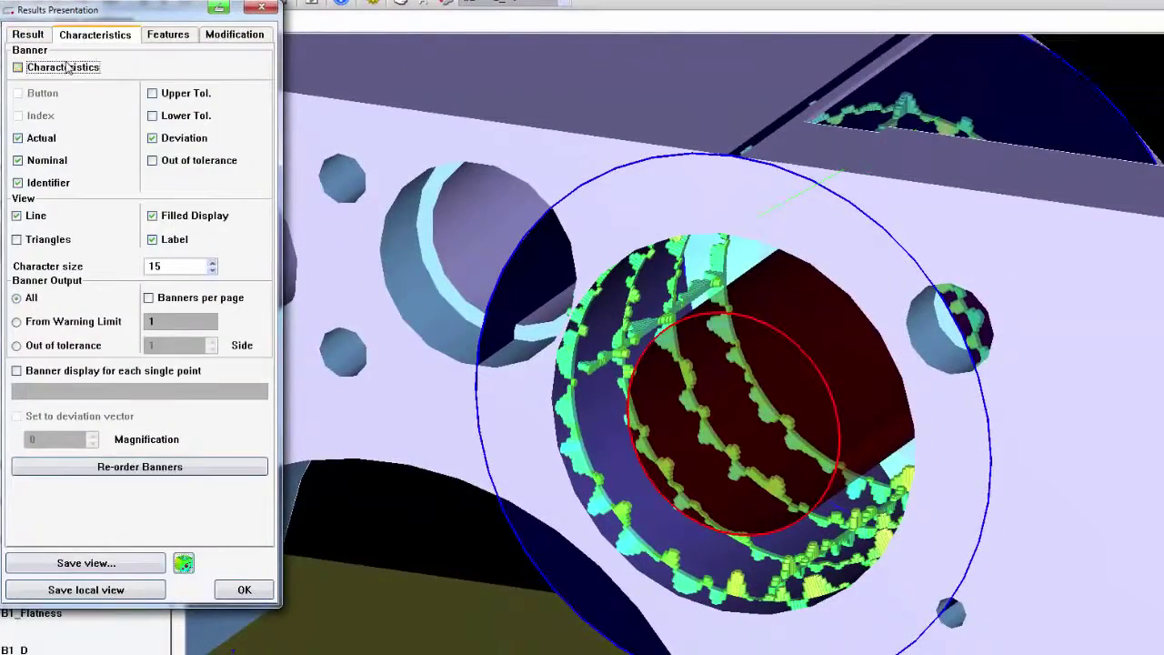
click(32, 69)
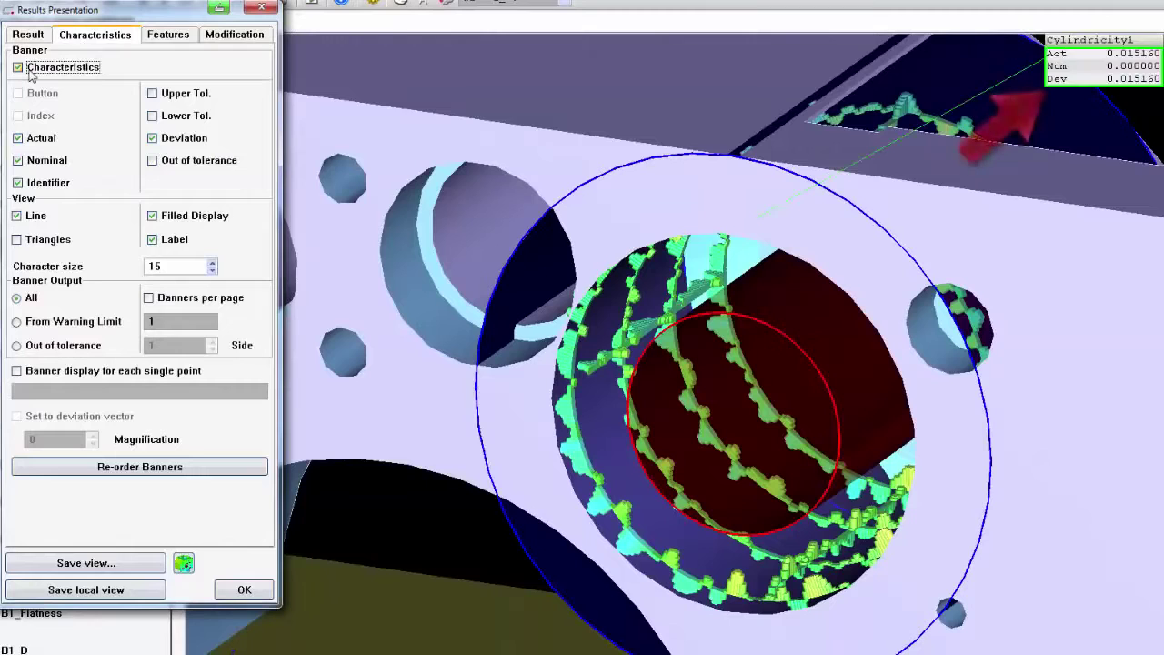
click(153, 95)
click(153, 115)
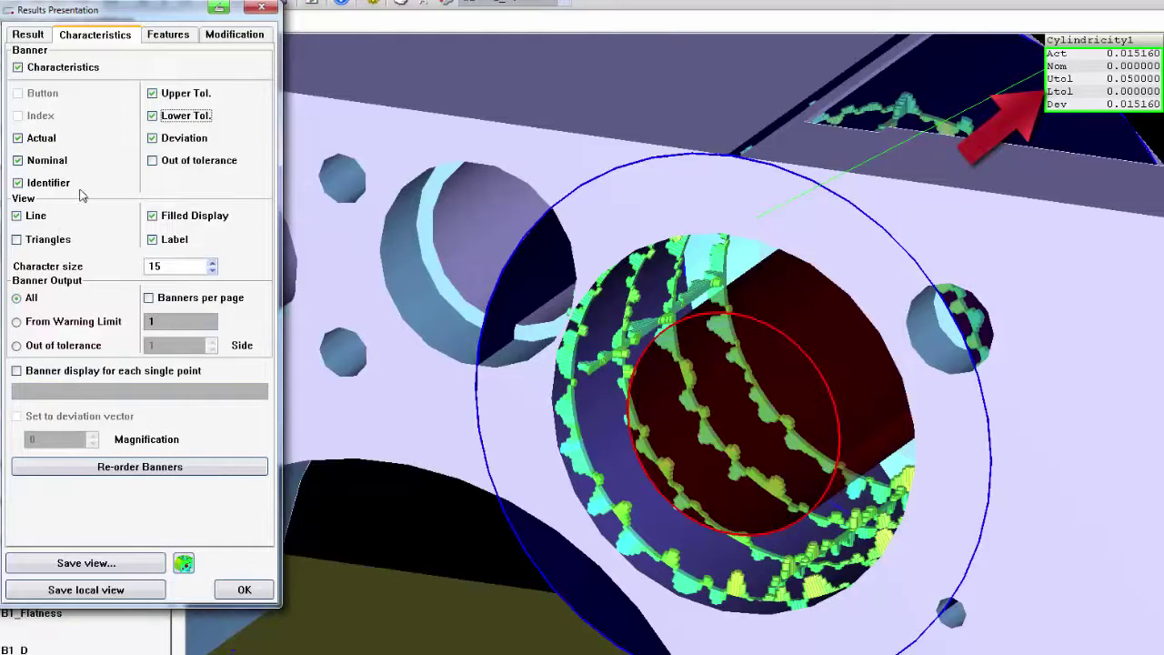
click(151, 116)
click(152, 93)
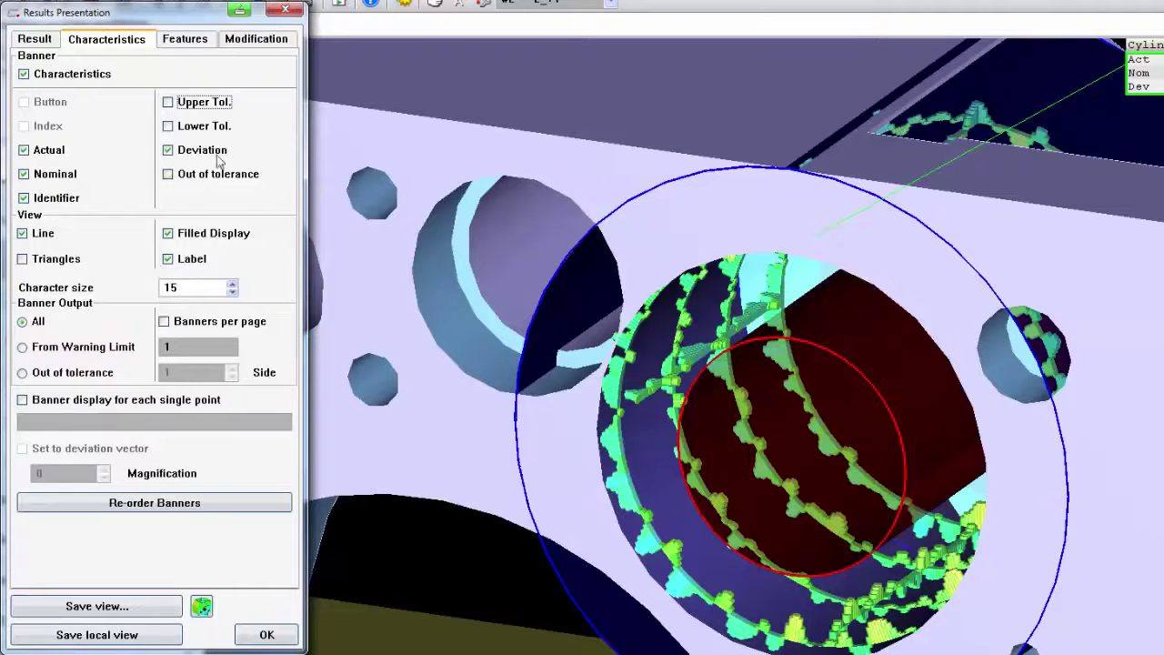
- Check the Features banner options, close Results Presentation with OK, and rotate the part
click(185, 39)
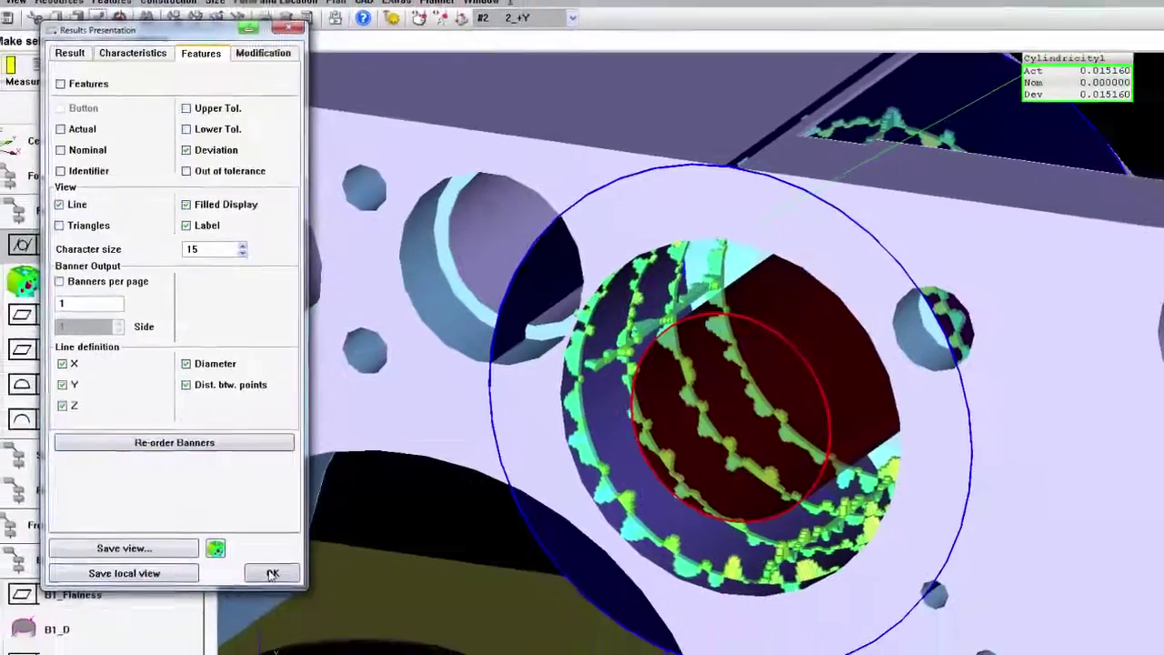
click(272, 573)
middle_drag(495, 185, 718, 239)
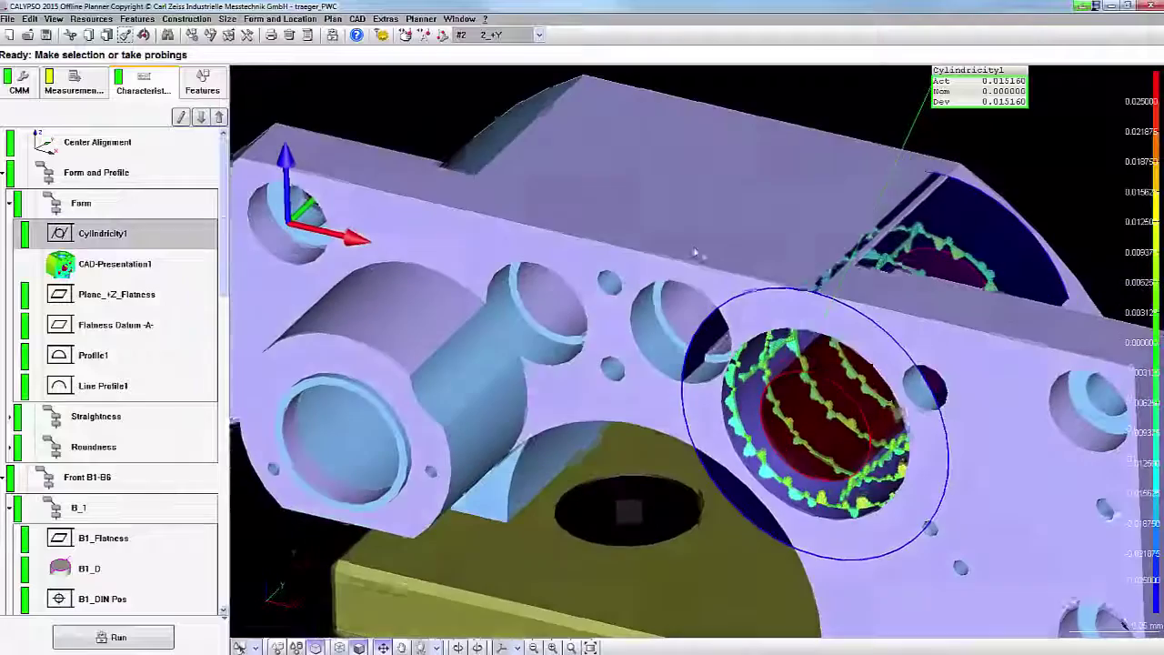
- Step through the Plane_+Z_Flatness, Flatness Datum -A- and Profile1 results on the rotated model
click(91, 303)
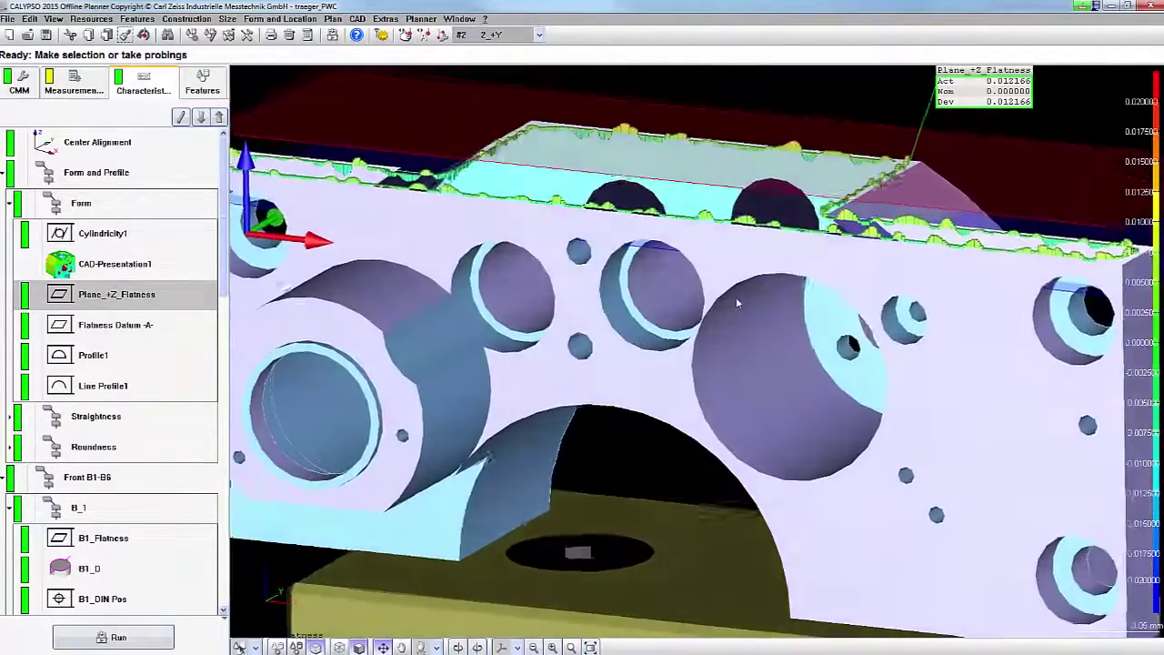
middle_drag(816, 333, 821, 340)
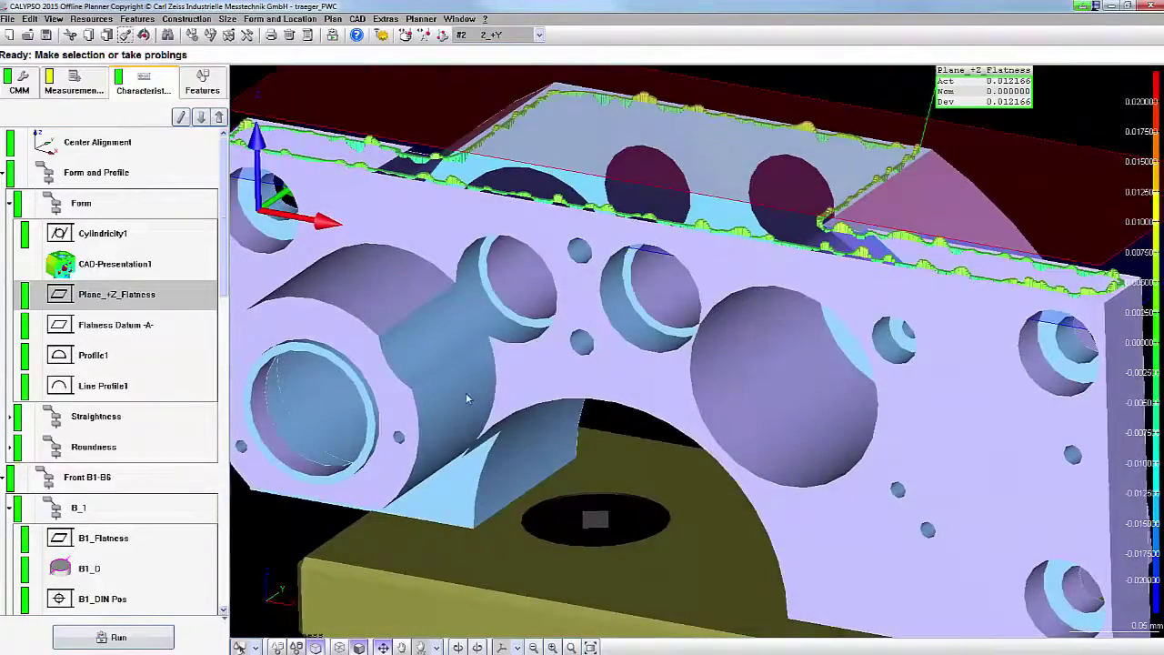
key(Down)
scroll(500, 322, down, 2)
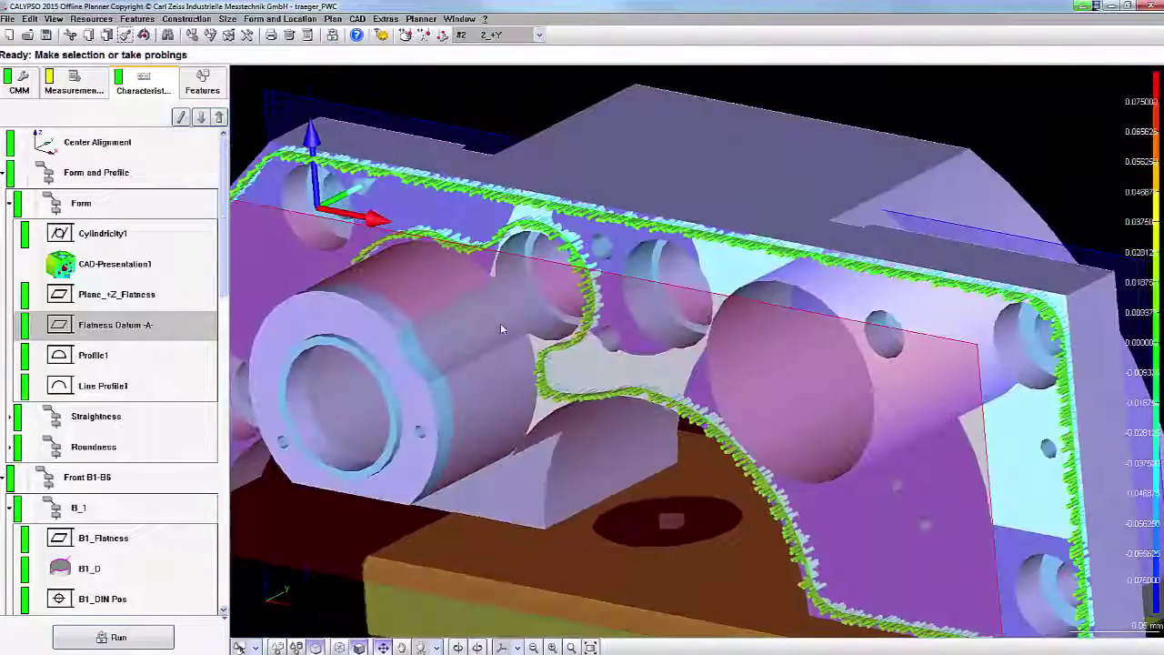
middle_drag(460, 345, 417, 338)
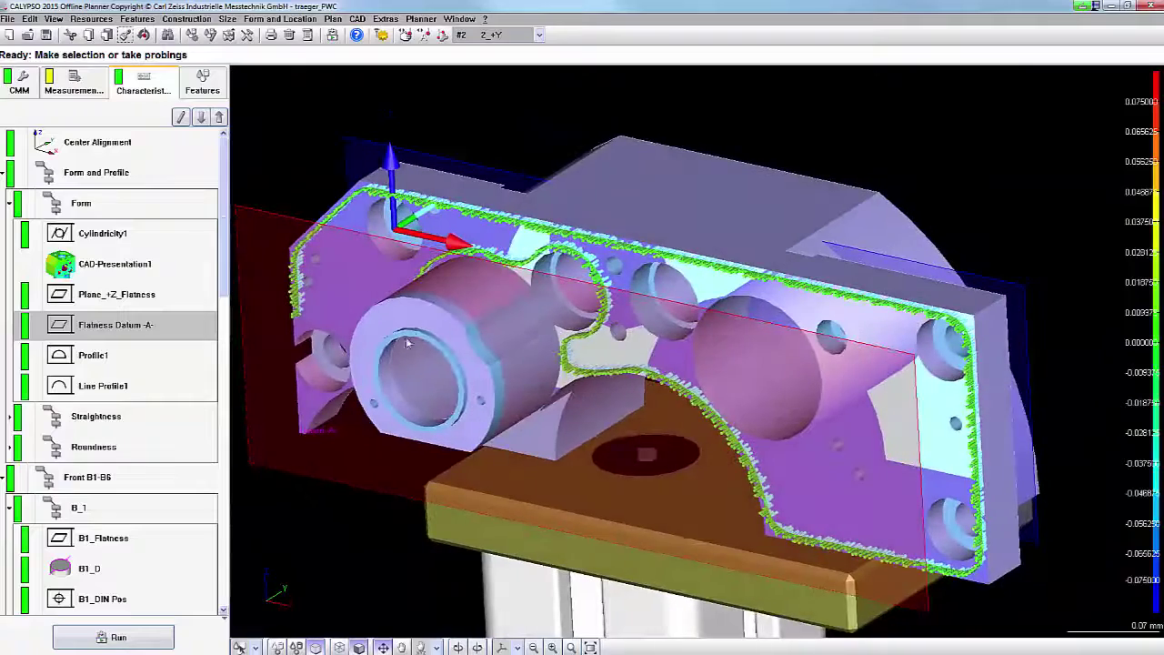
click(141, 356)
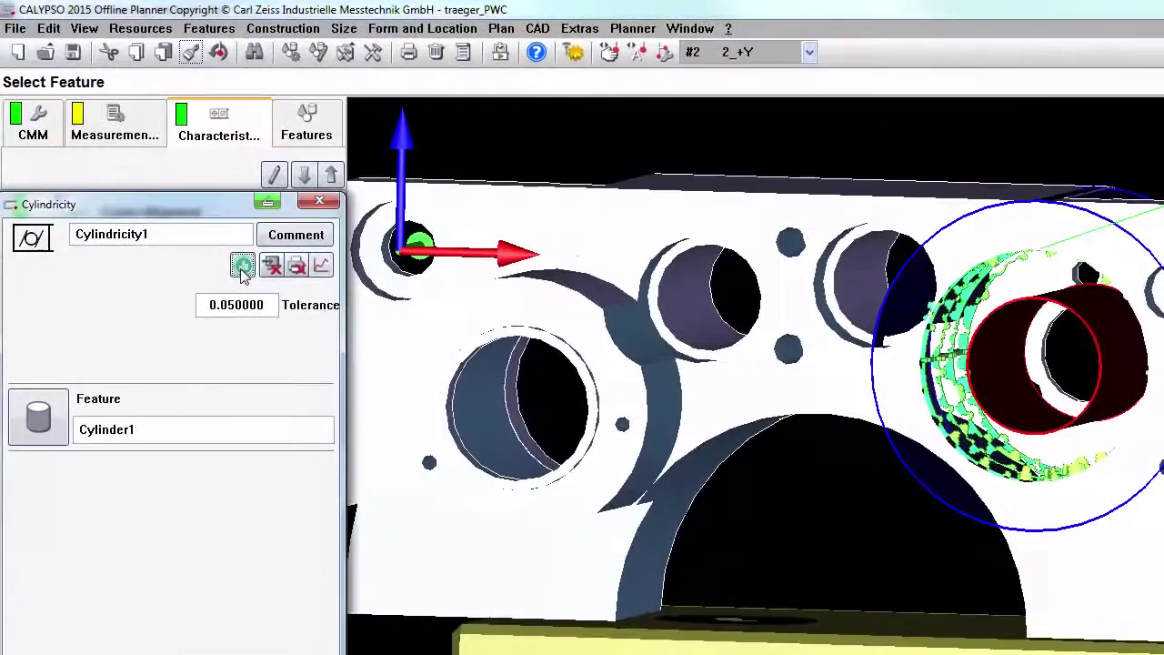
- Plot Cylindricity1 to PiWeb at magnification 500, then close the form plot and PiWeb Monitor
click(181, 201)
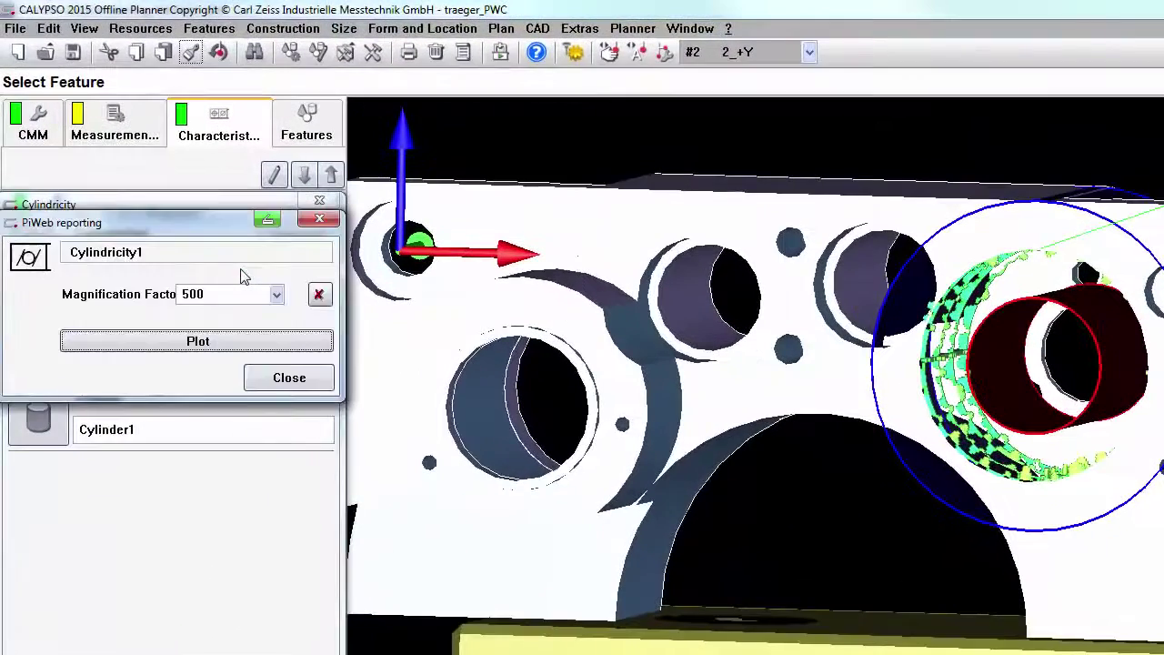
click(210, 350)
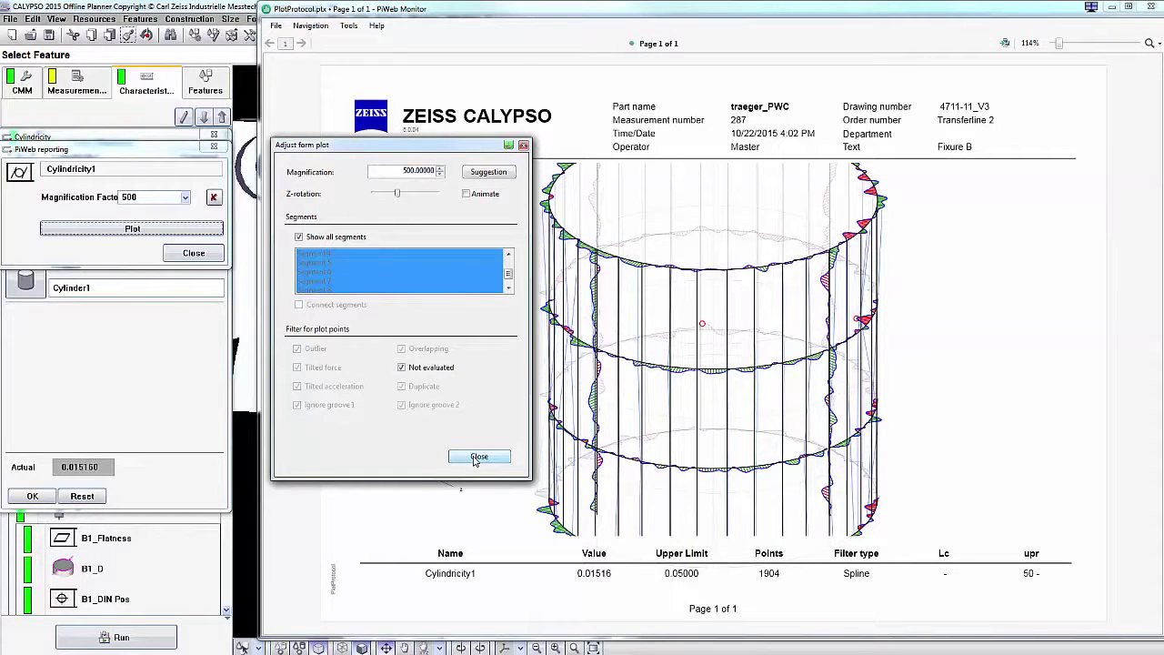
click(479, 457)
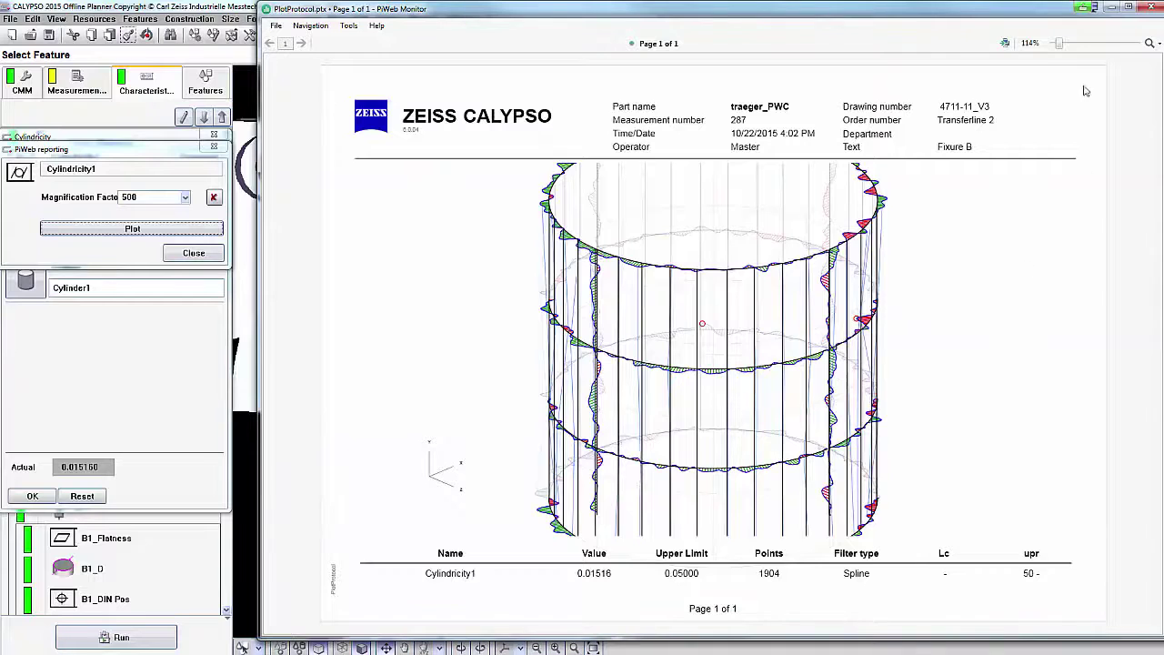
key(alt+F4)
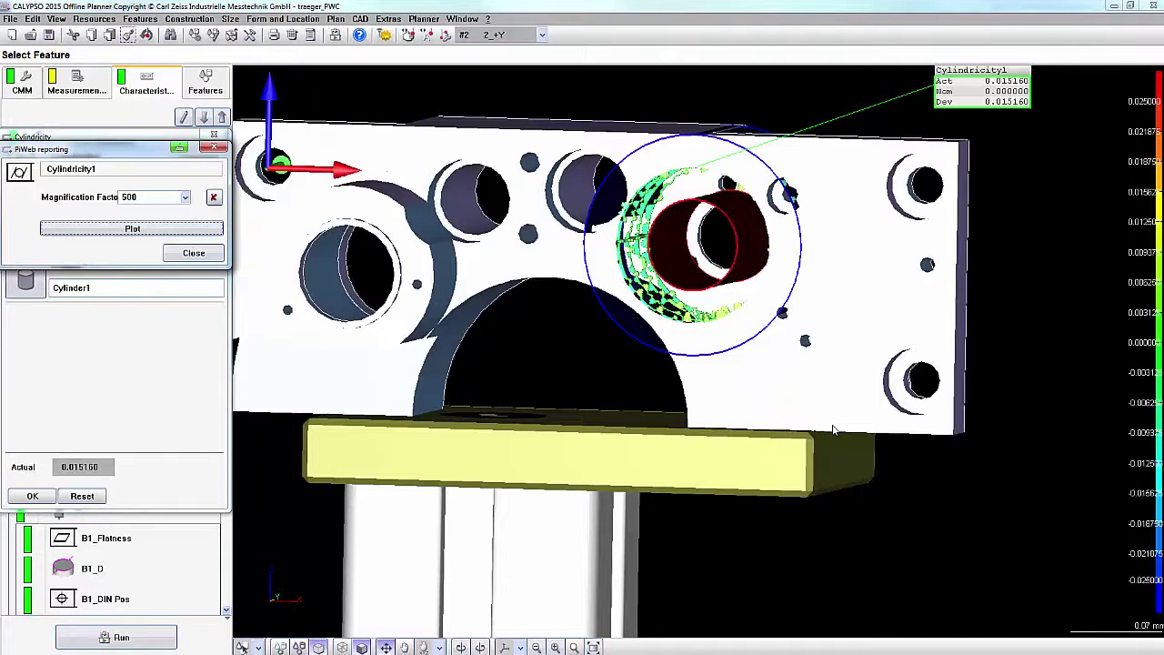